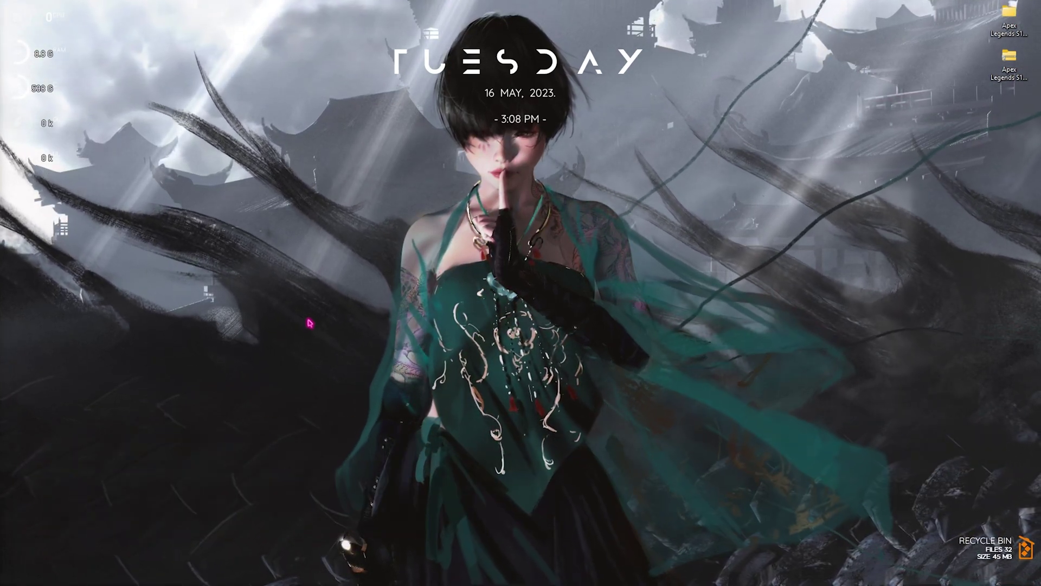
Step: Open the Windows Update page in Settings and check for updates
key(super)
text(settings)
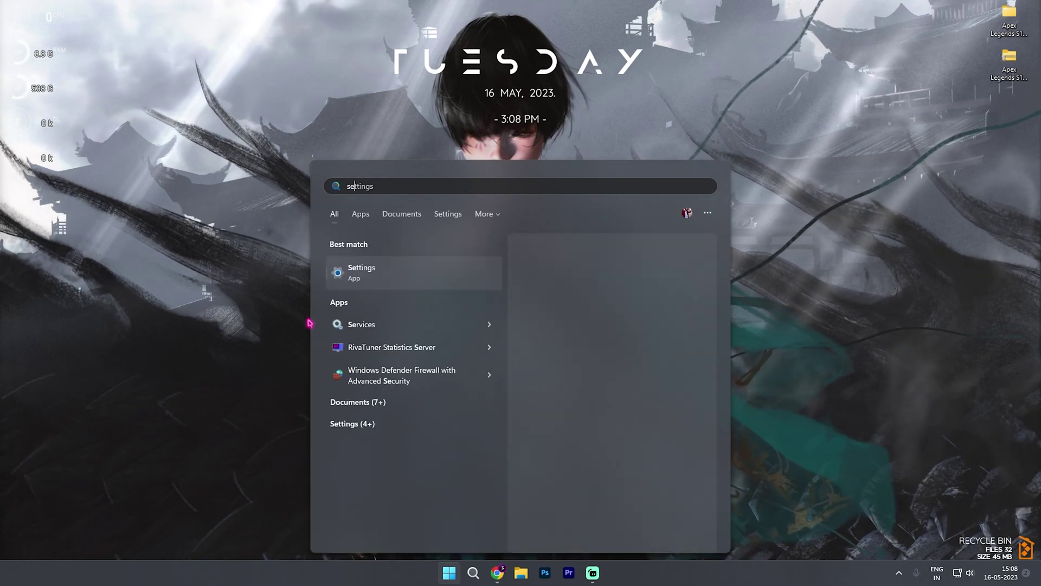
key(Return)
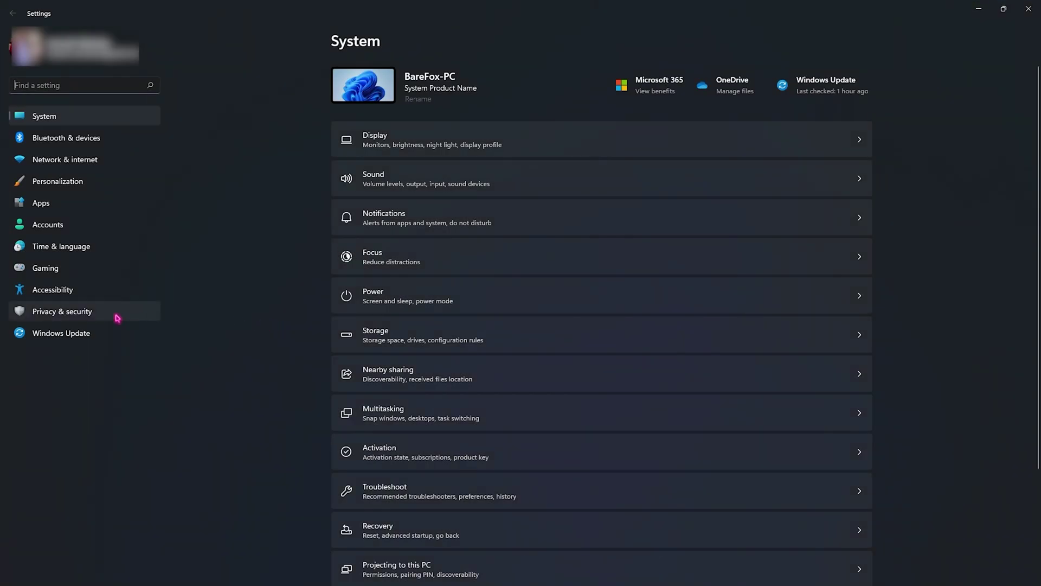
click(85, 334)
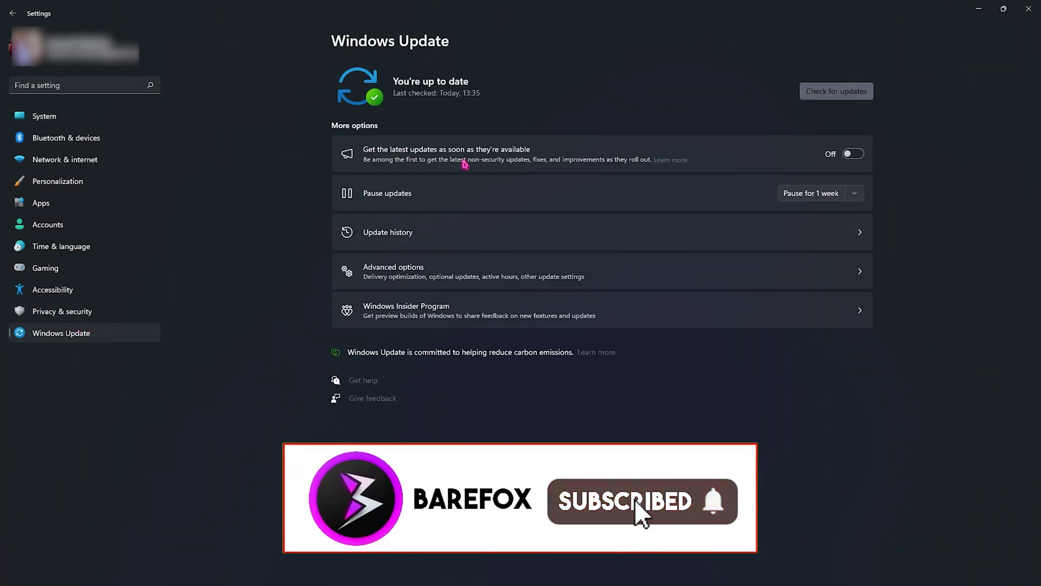
click(833, 93)
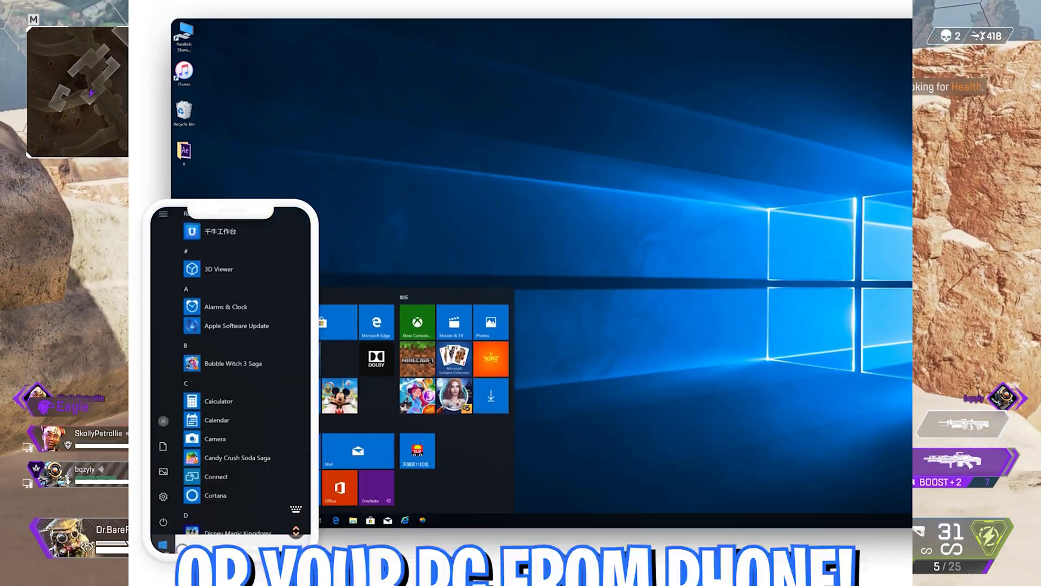
Step: Create a custom gaming keyboard with left and right mouse button controls, repositioning the left button control
click(239, 444)
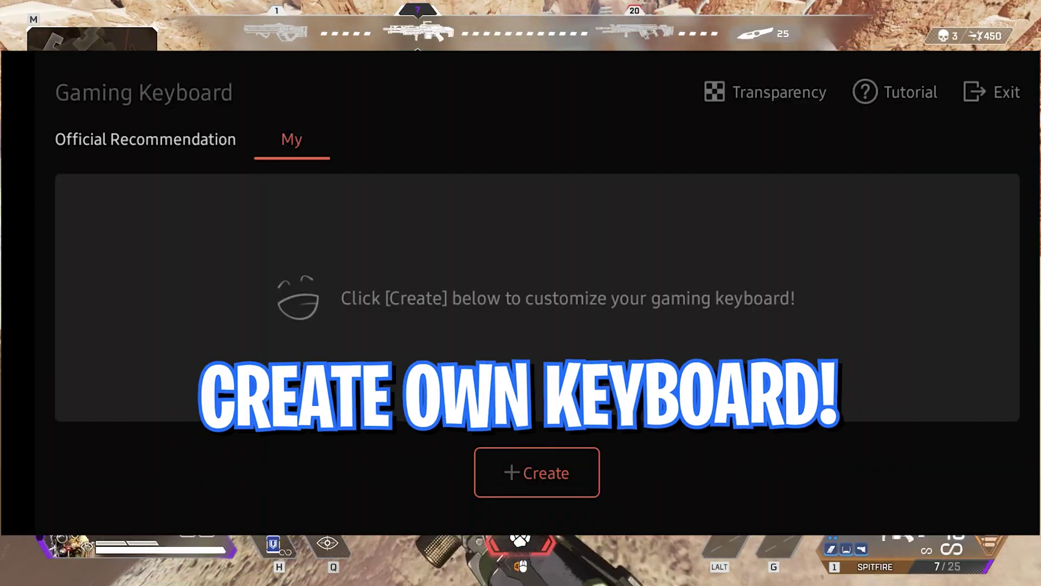
click(490, 469)
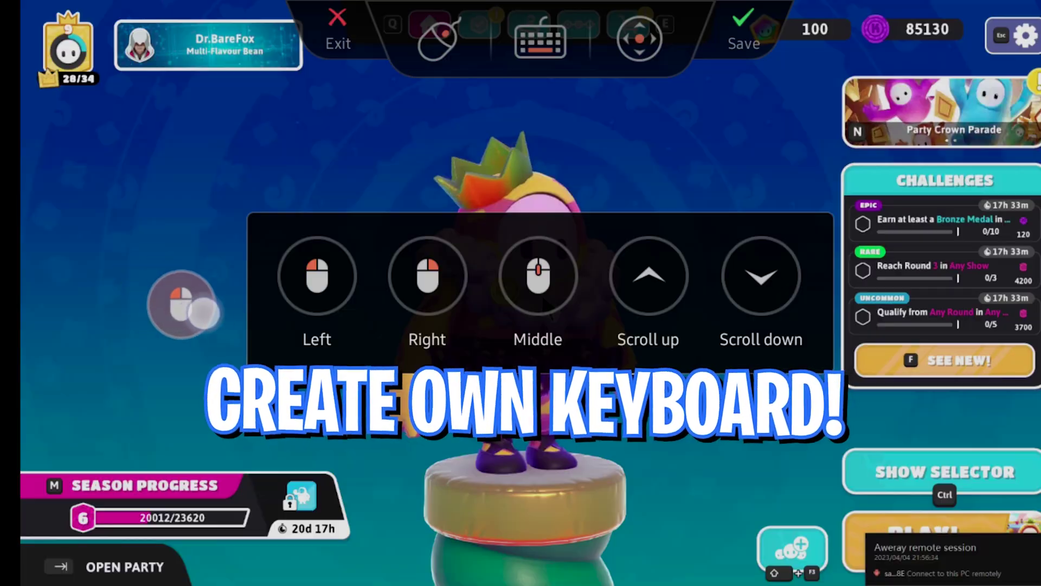
drag(203, 311, 825, 447)
click(427, 276)
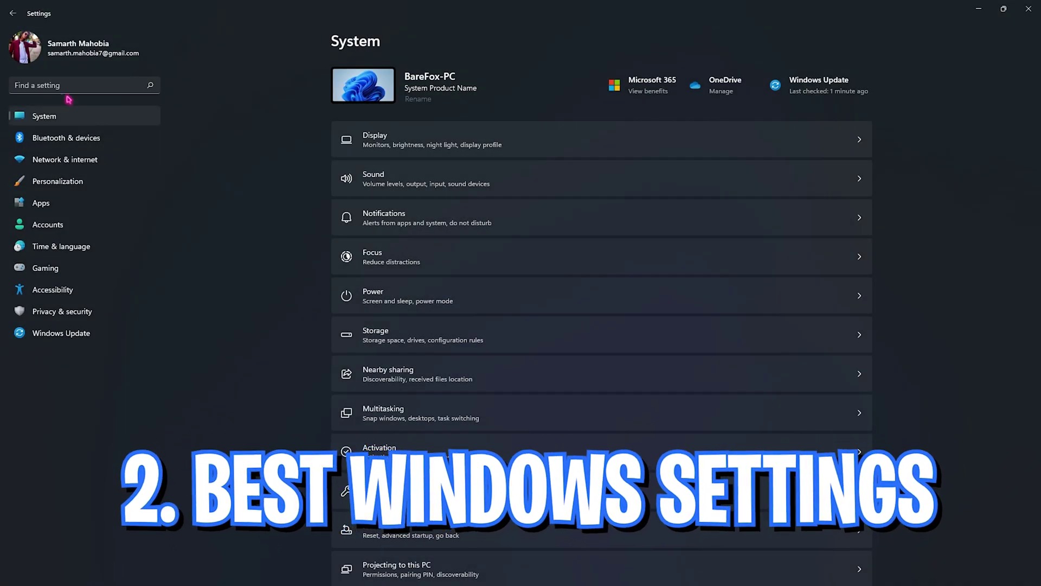
Step: Check Game Mode and the default graphics settings for hardware-accelerated GPU scheduling and windowed game optimizations
click(49, 275)
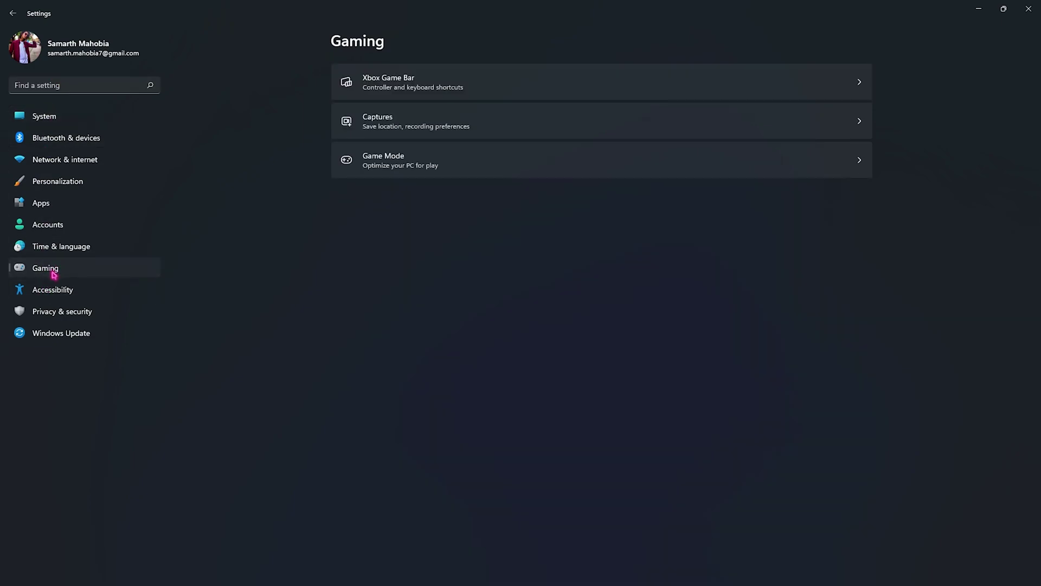
click(409, 155)
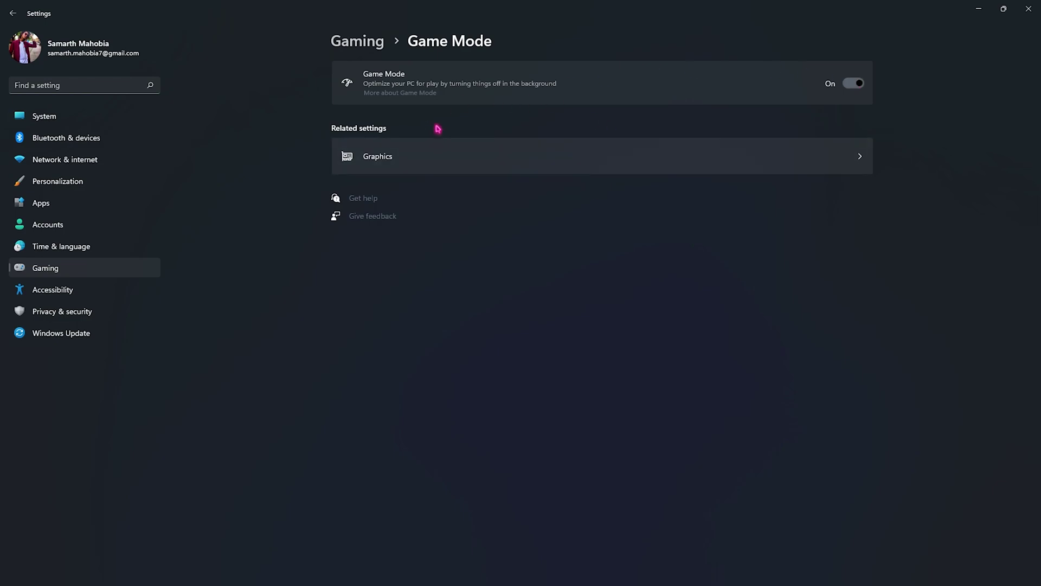
click(393, 153)
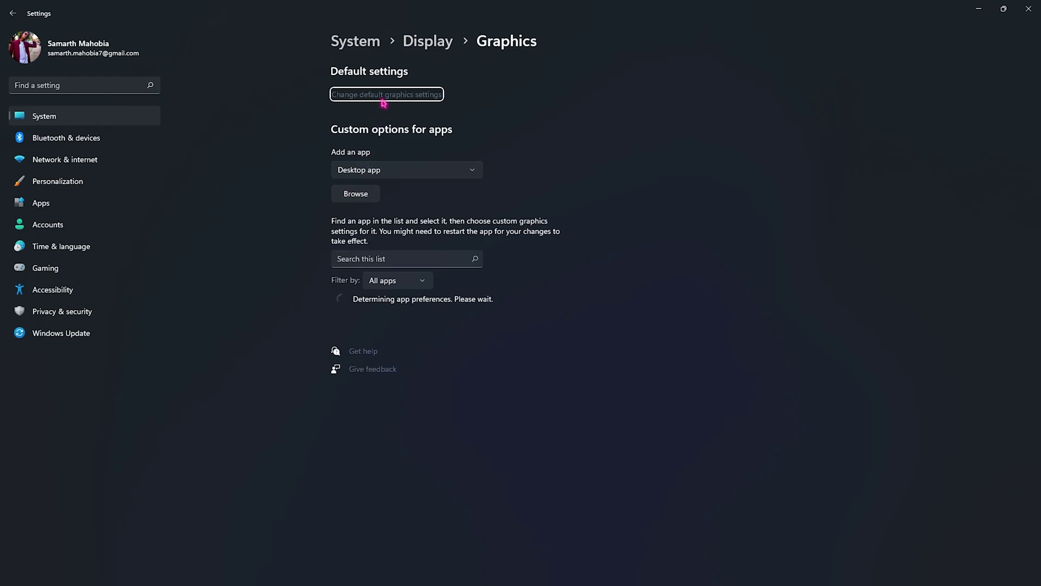
click(349, 95)
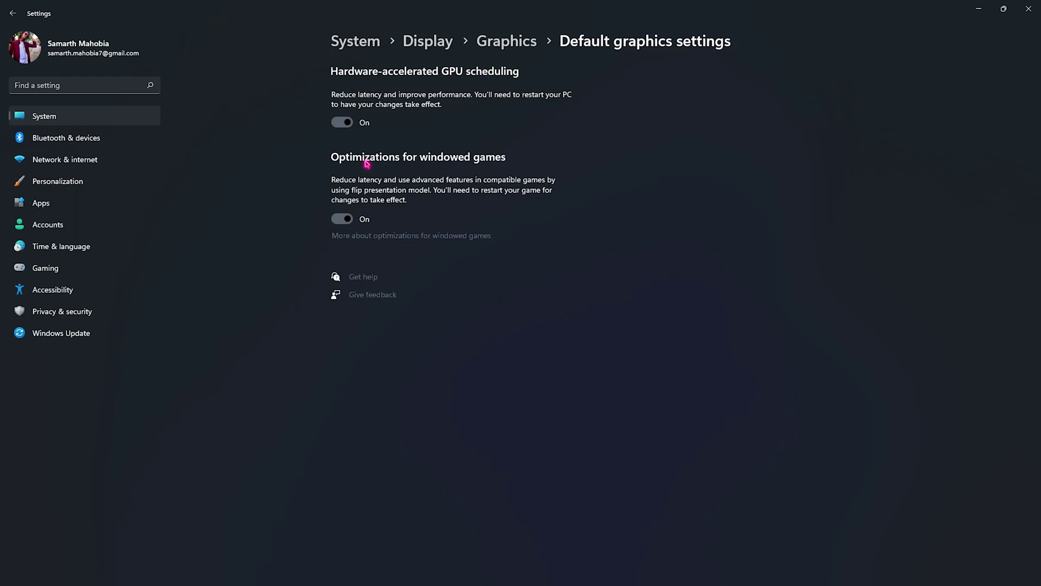
Step: Set the graphics preference of Apex Legends to High performance in the custom app options and save it
click(502, 47)
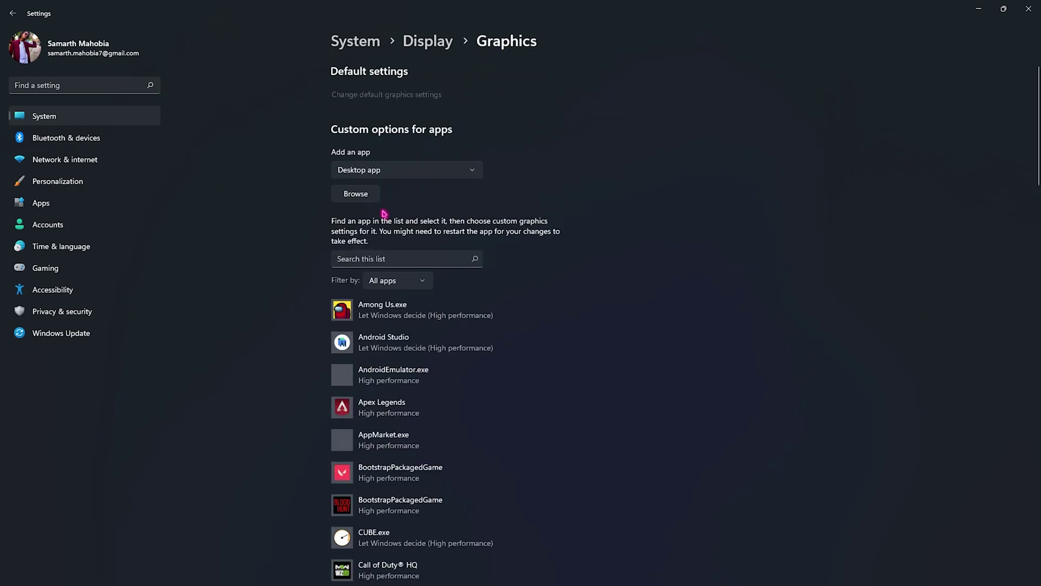
scroll(404, 223, down, 3)
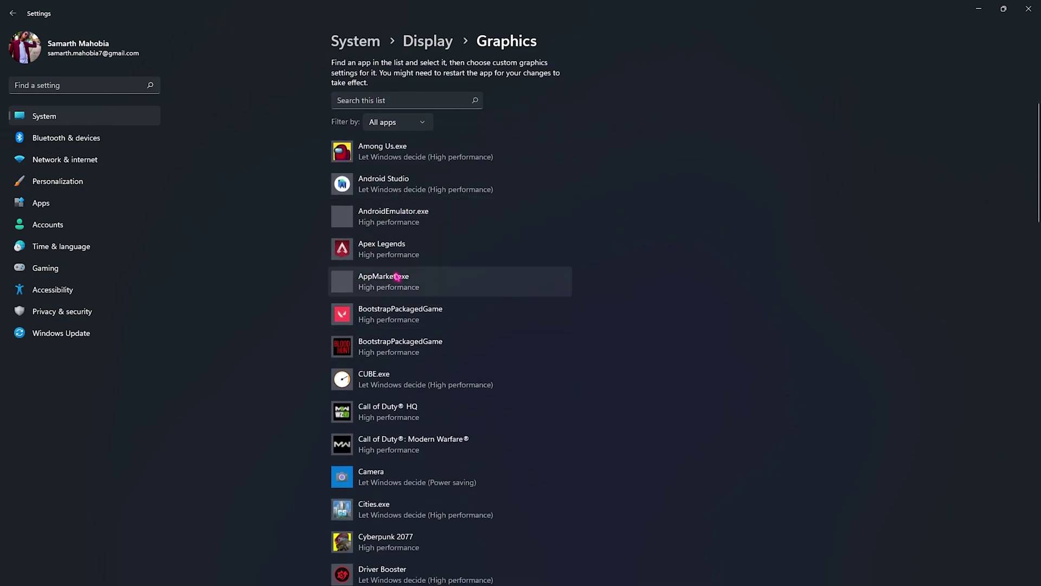
scroll(395, 328, down, 3)
scroll(394, 328, up, 5)
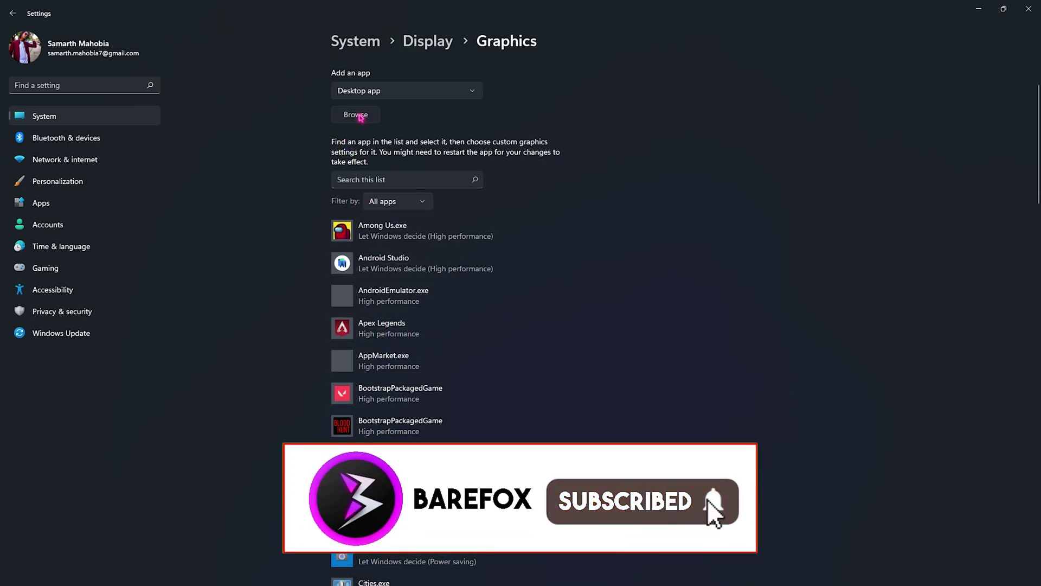
click(355, 114)
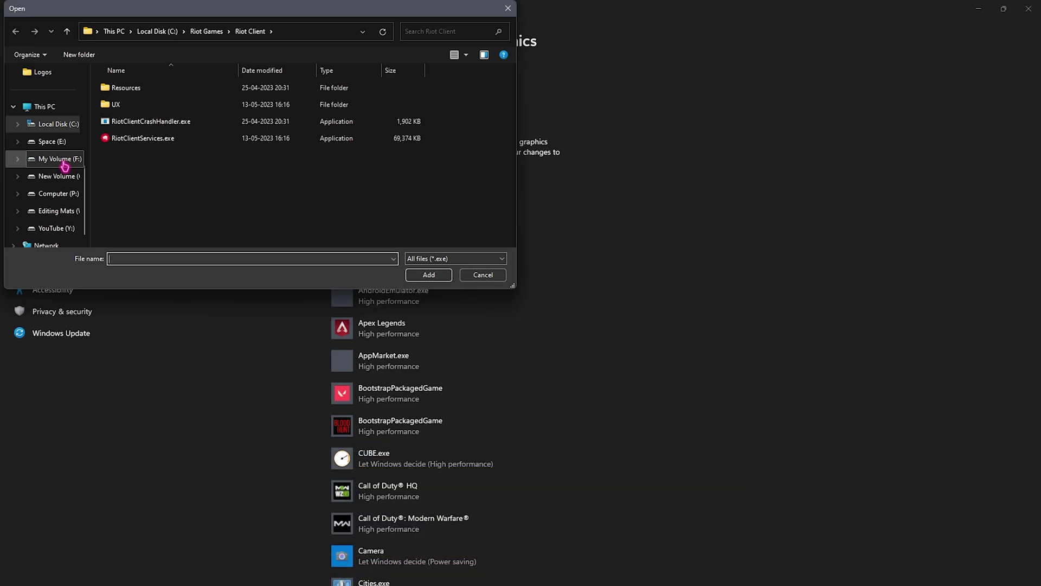
key(Escape)
click(406, 323)
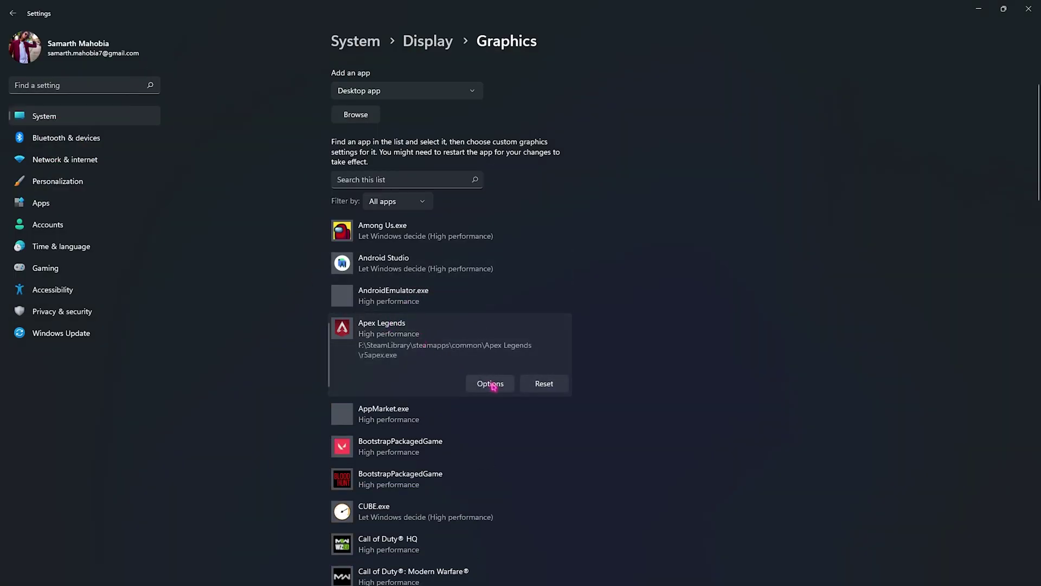
click(478, 385)
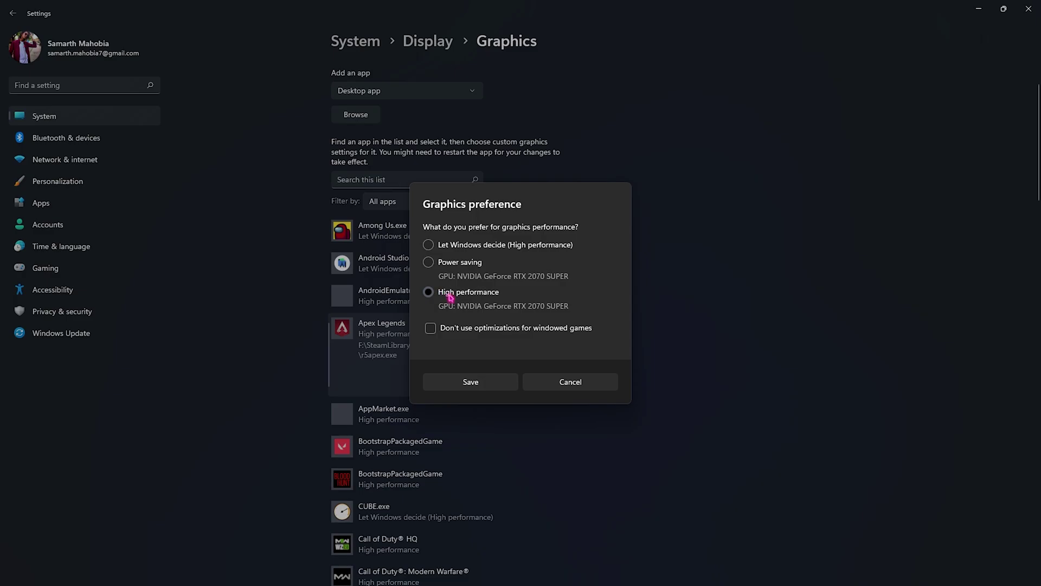
click(472, 381)
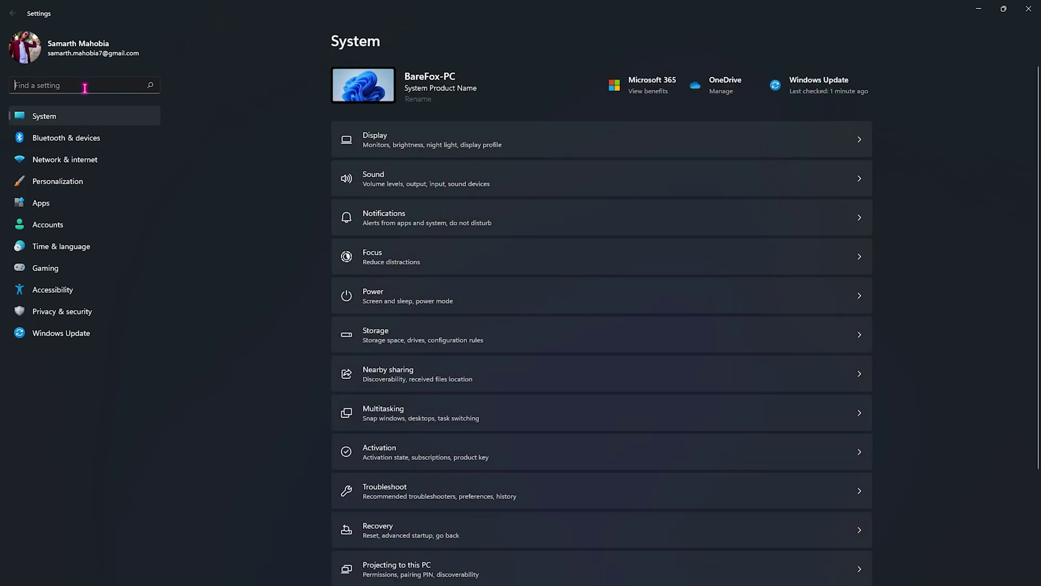
Step: Find the Storage Sense settings and run Storage Sense immediately
key(BackSpace)
text(to)
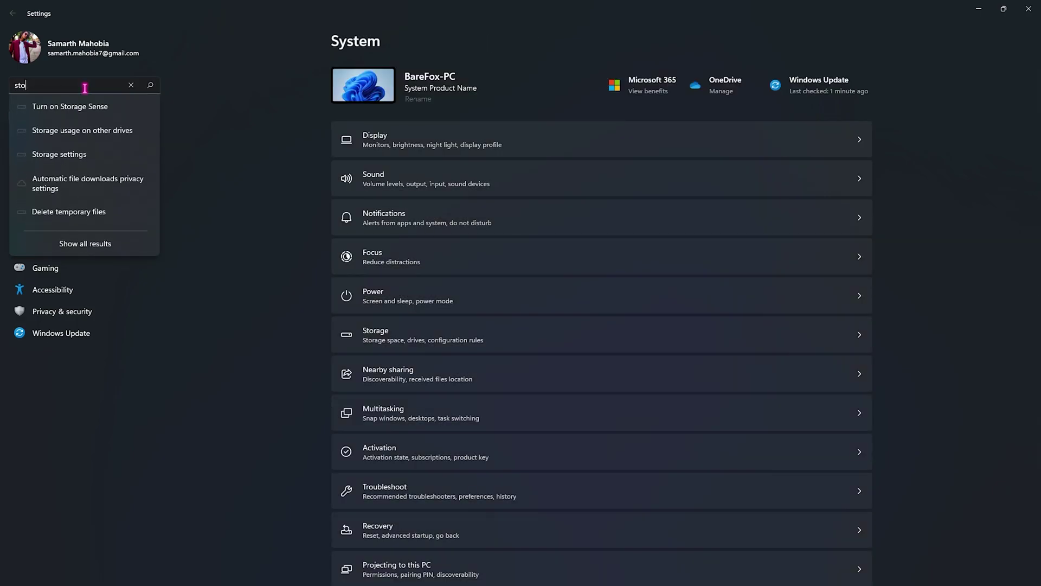
click(65, 106)
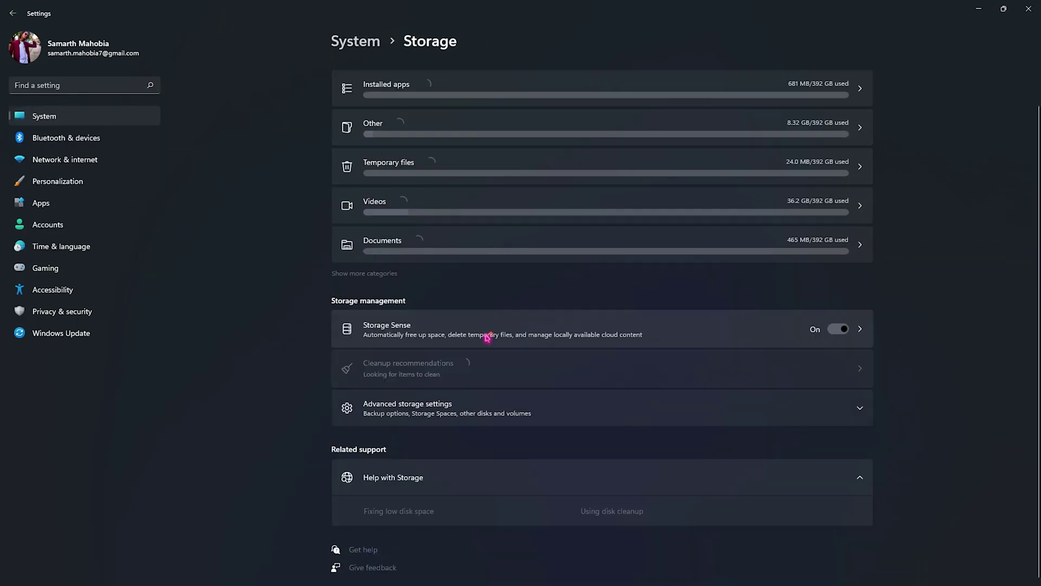
click(686, 328)
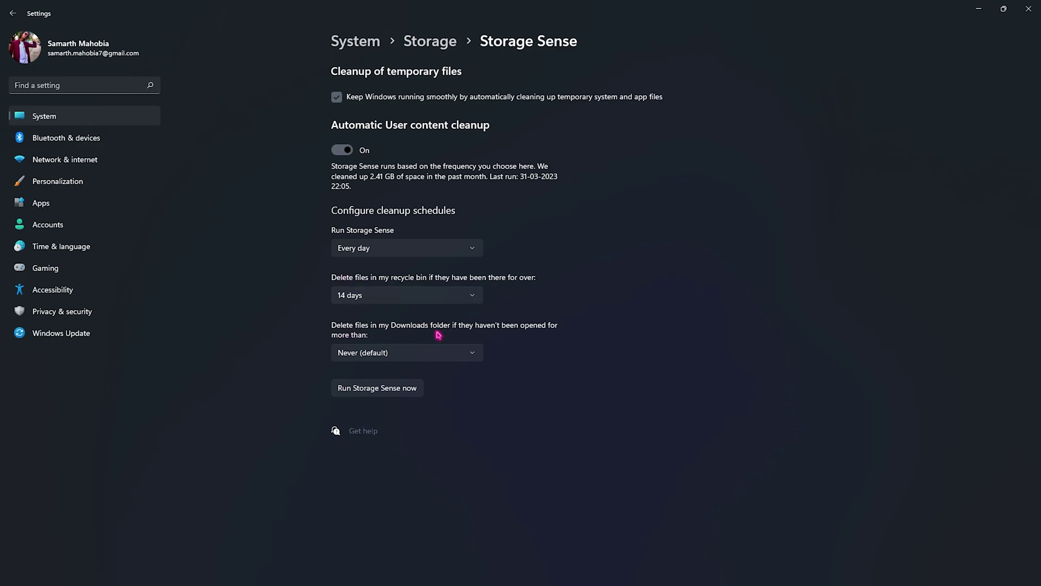
click(358, 388)
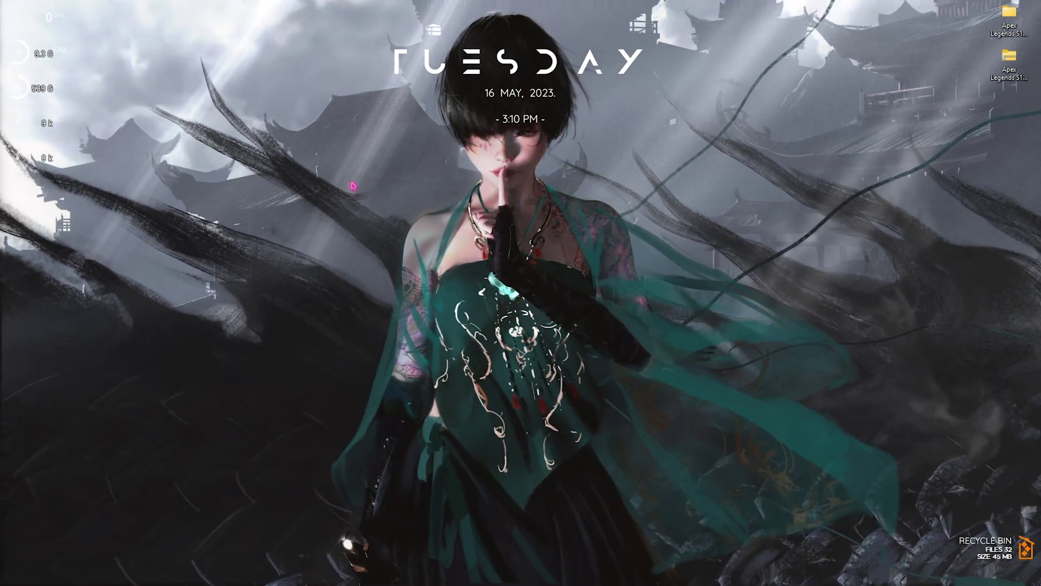
Step: Adjust Windows visual effects for best performance, keeping only smooth edges of screen fonts and thumbnails instead of icons, and apply
key(super)
text(adjust the appearance and performance of Windows)
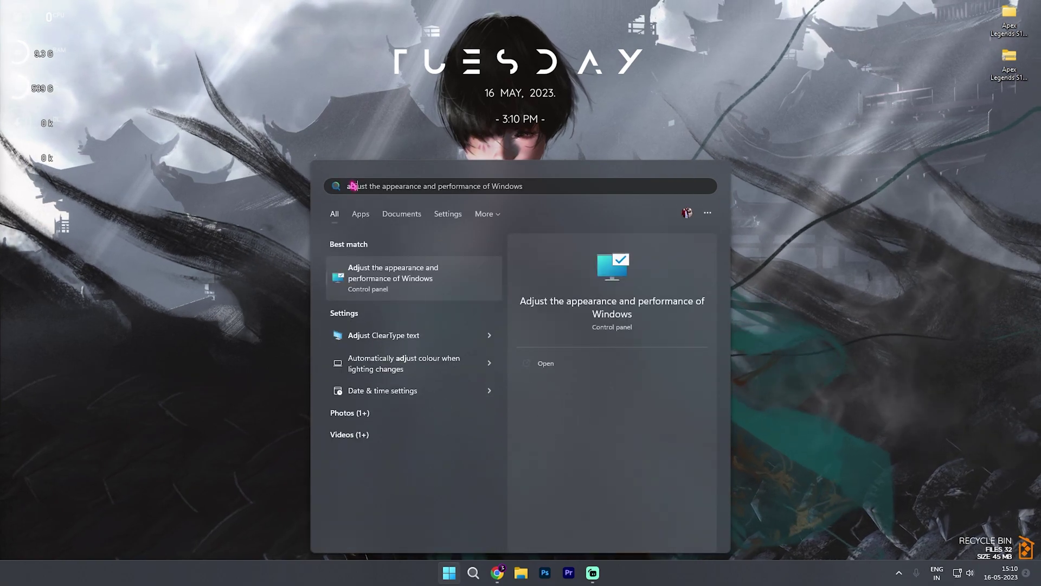
key(Return)
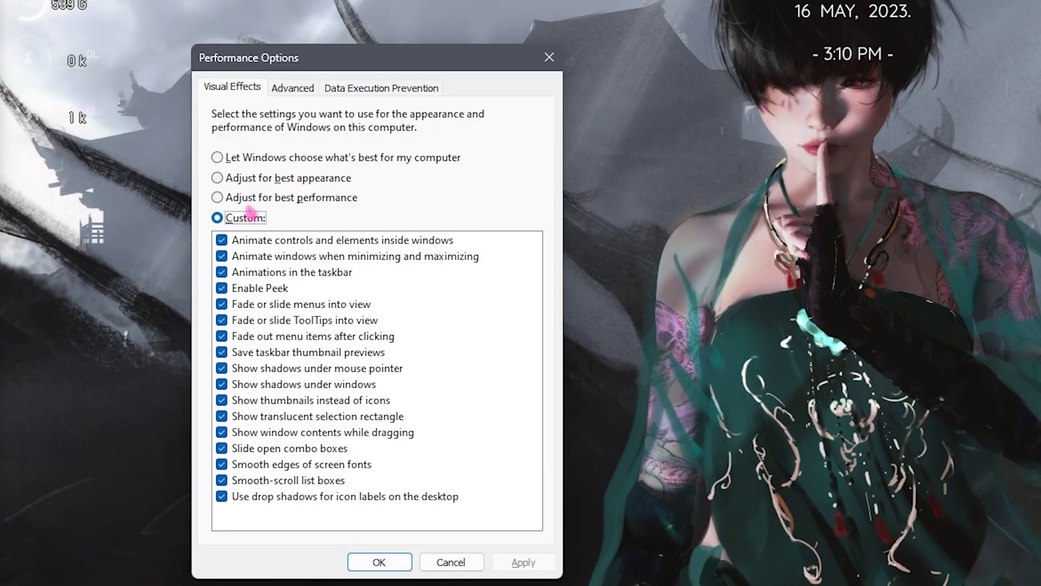
click(154, 205)
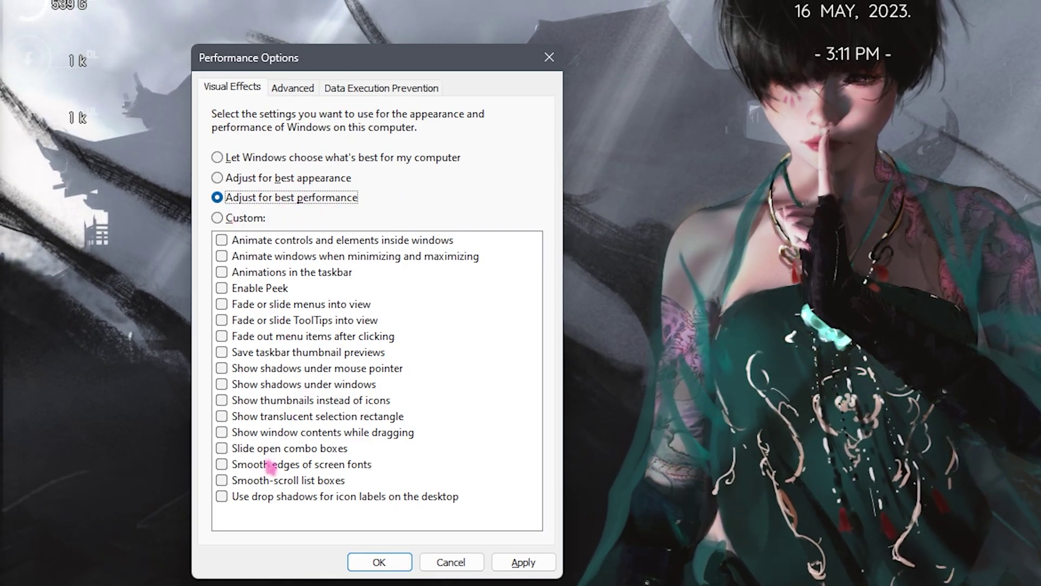
click(276, 466)
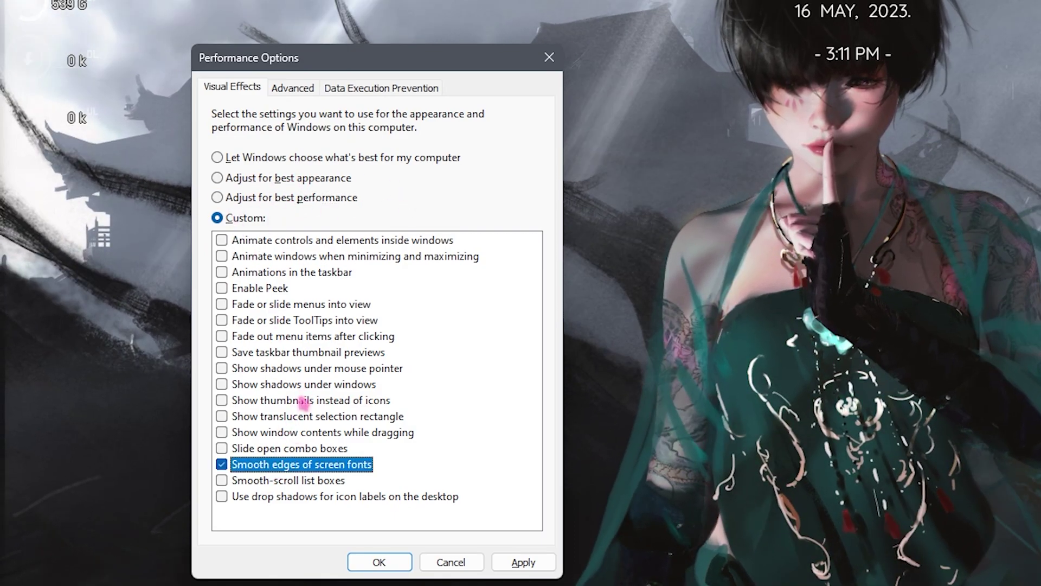
click(277, 402)
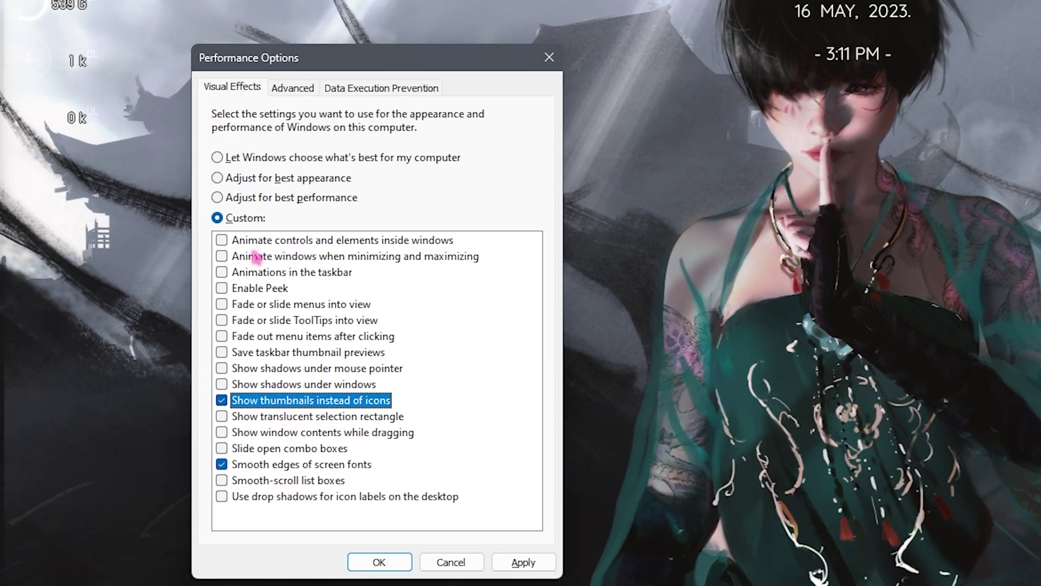
click(517, 560)
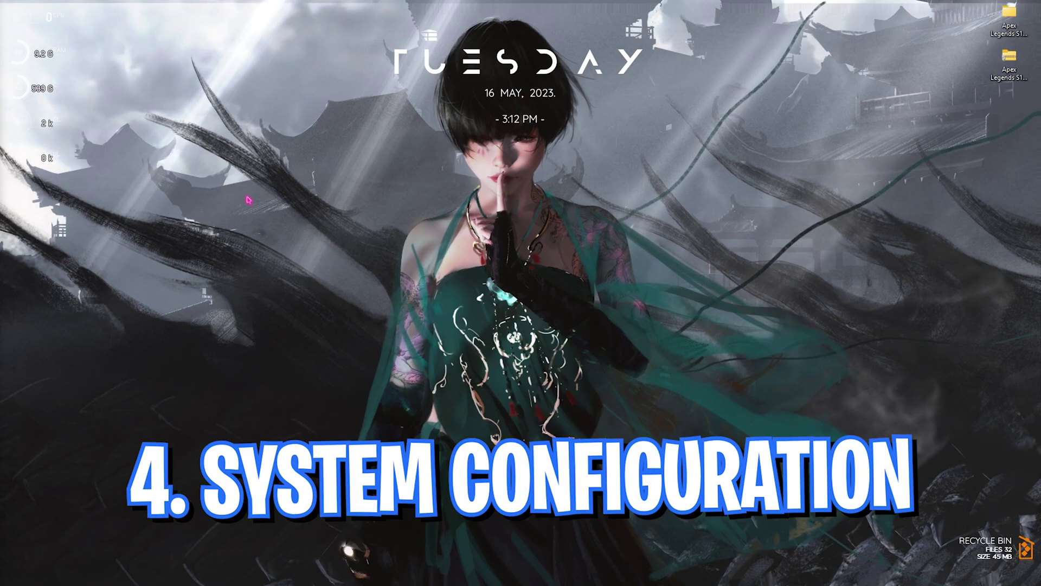
Step: Set the number of processors to 24 in System Configuration's advanced boot options and confirm the boot settings
key(super)
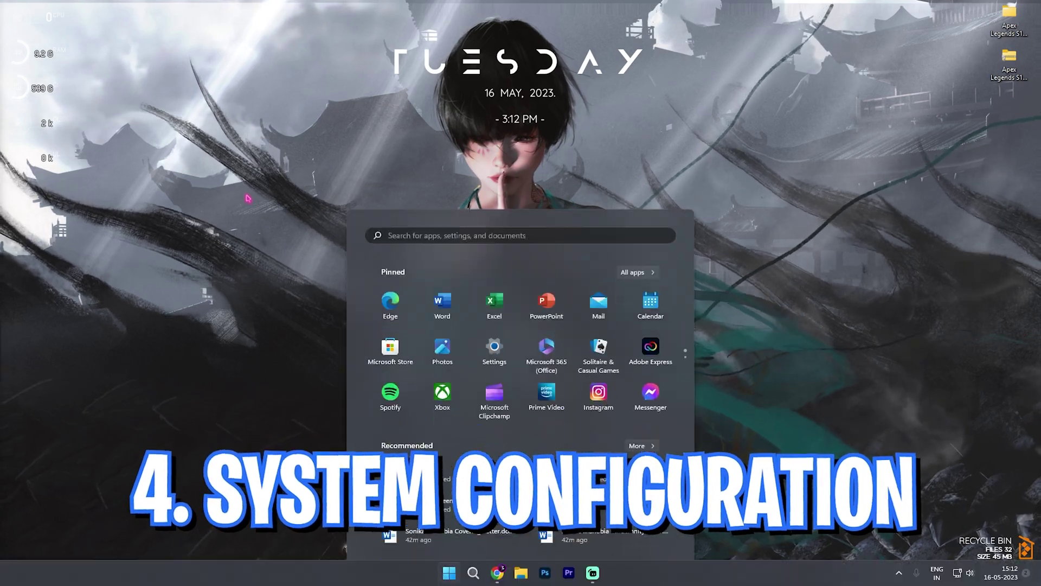
text(system configuration)
key(Return)
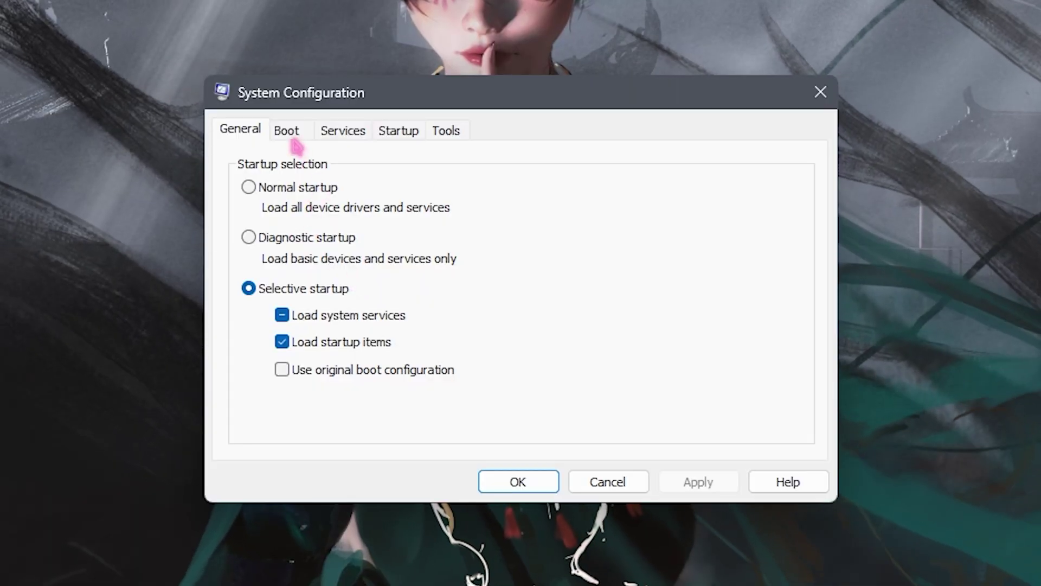
click(289, 136)
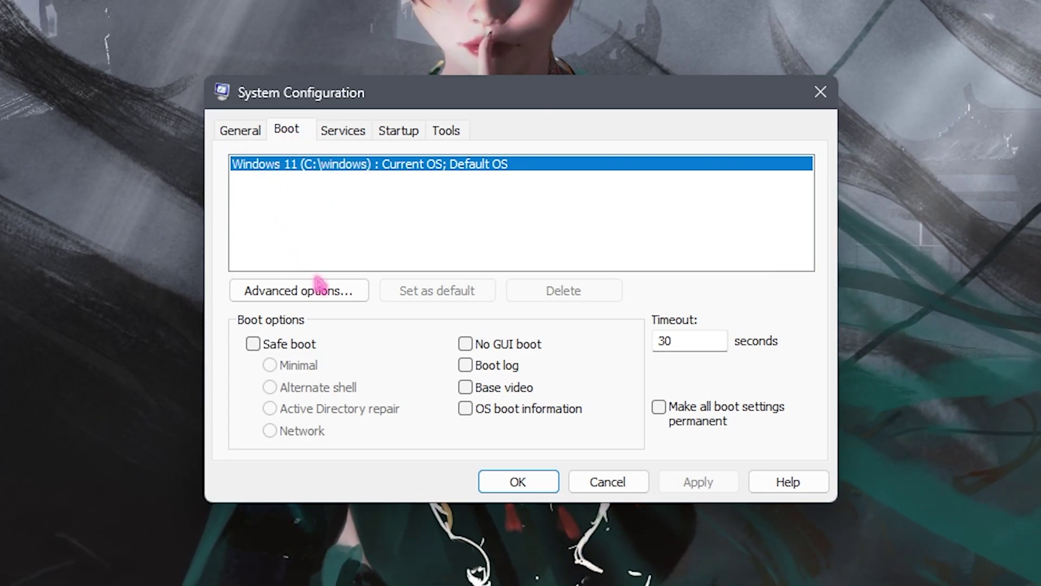
click(349, 292)
click(432, 168)
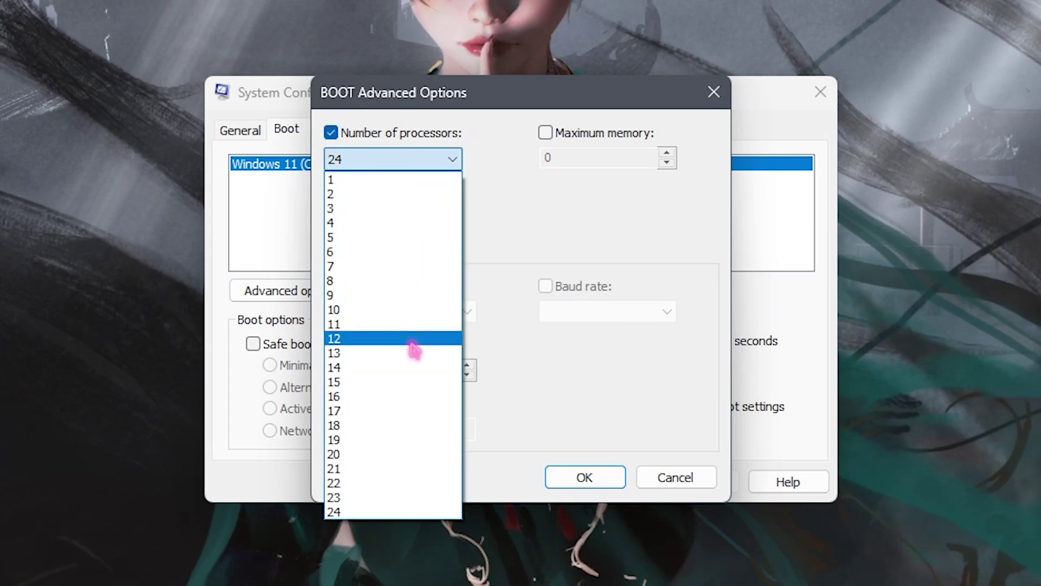
click(384, 506)
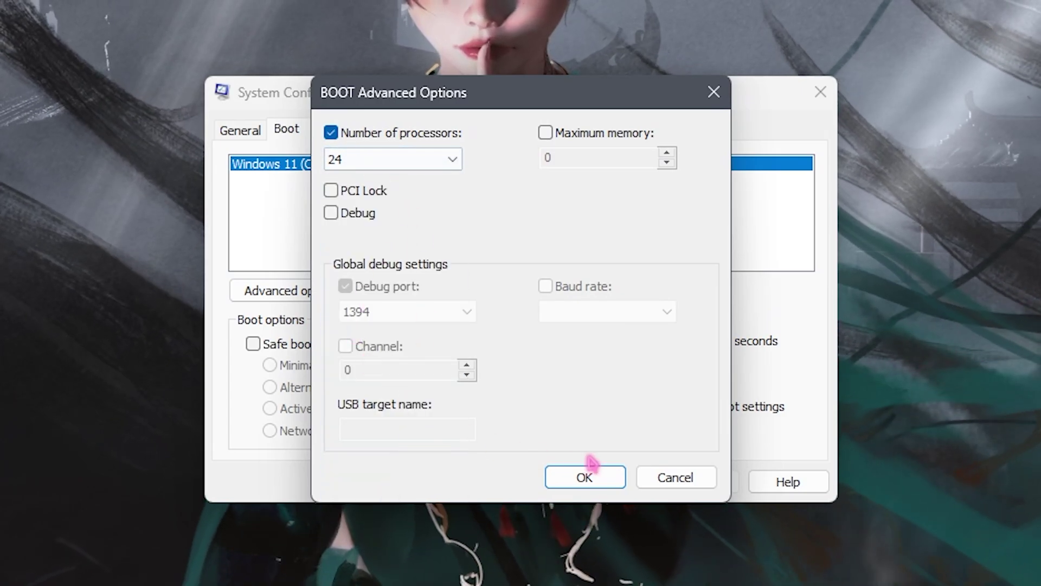
click(591, 483)
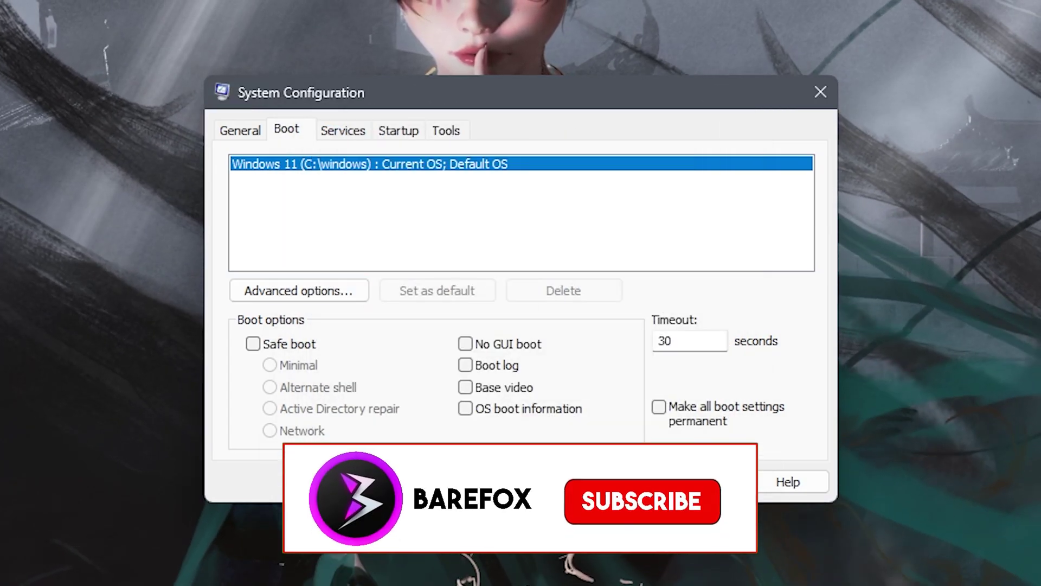
click(518, 481)
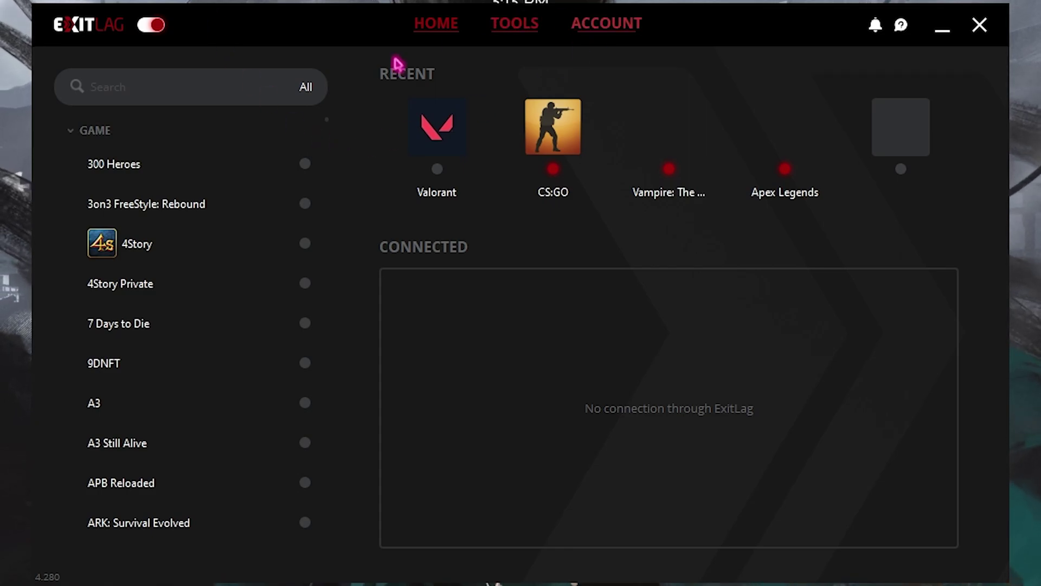
Step: Find Apex Legends in ExitLag, set its game region to AE Dubai01 and apply the routes
click(122, 85)
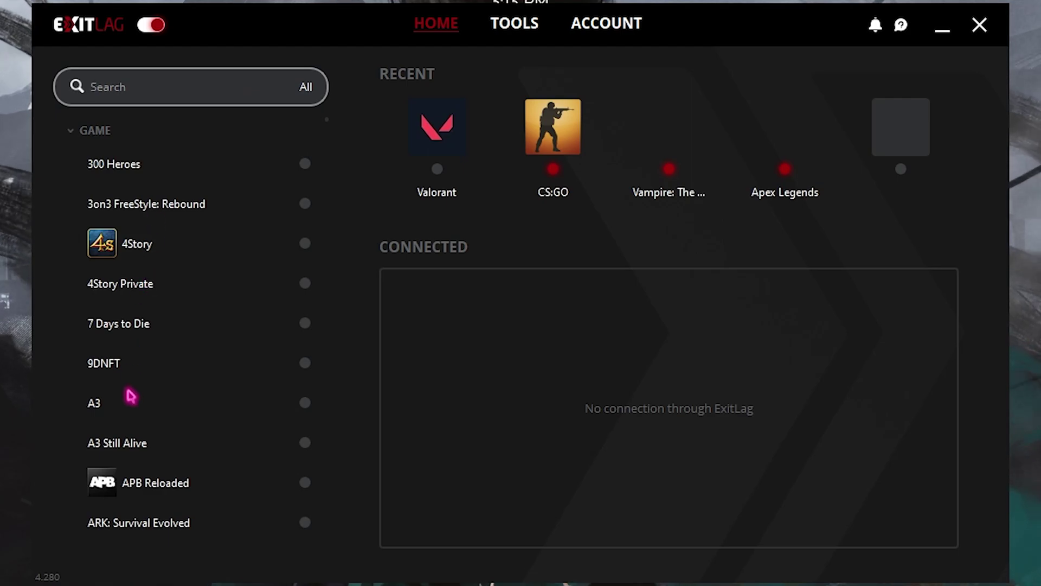
text(Apex)
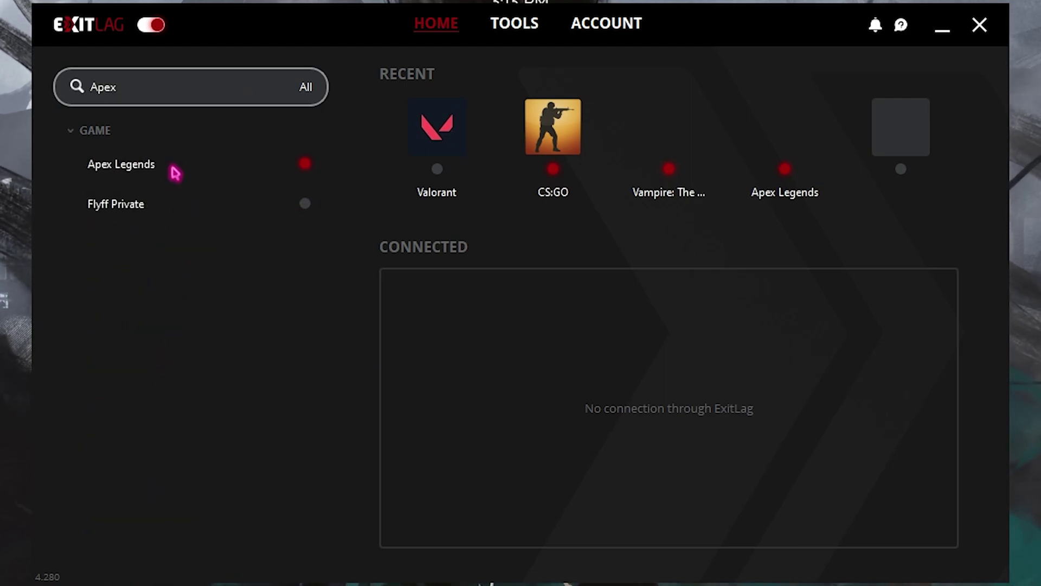
click(173, 170)
click(496, 157)
scroll(494, 279, down, 8)
scroll(491, 287, up, 3)
scroll(492, 288, up, 5)
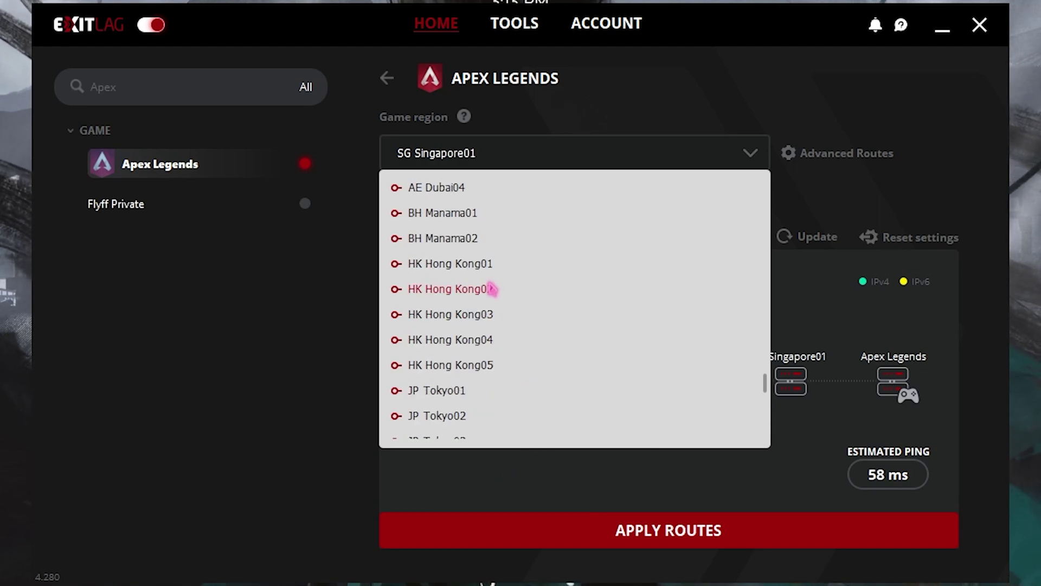
click(431, 187)
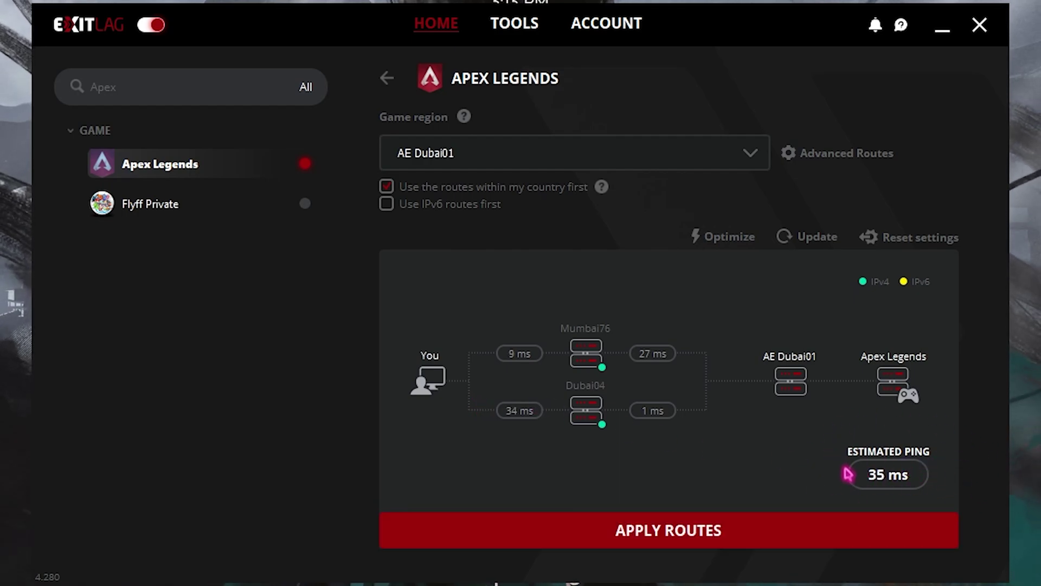
click(671, 534)
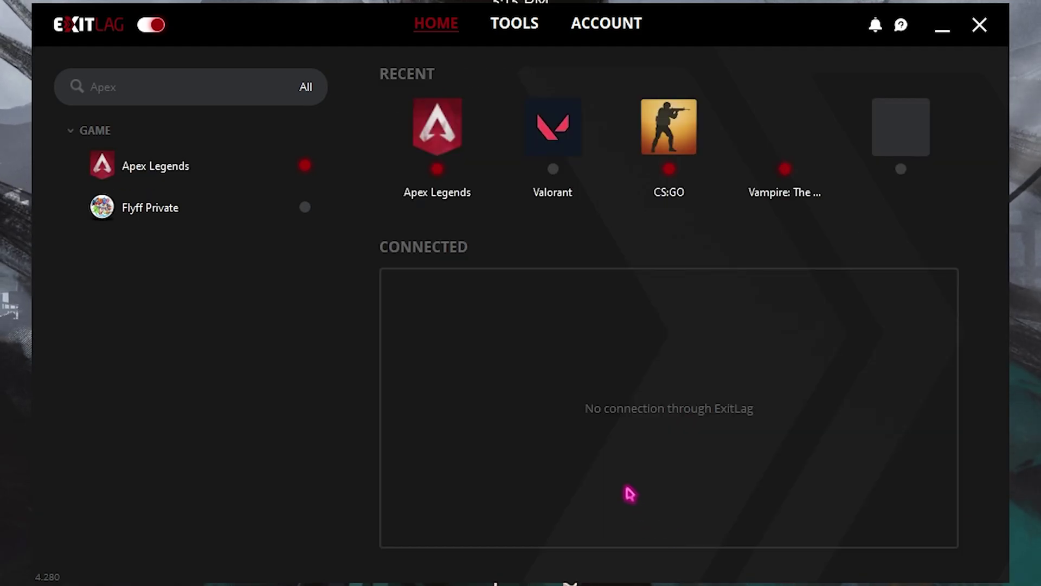
Step: Open the FPS Boost section in ExitLag's tools
click(517, 29)
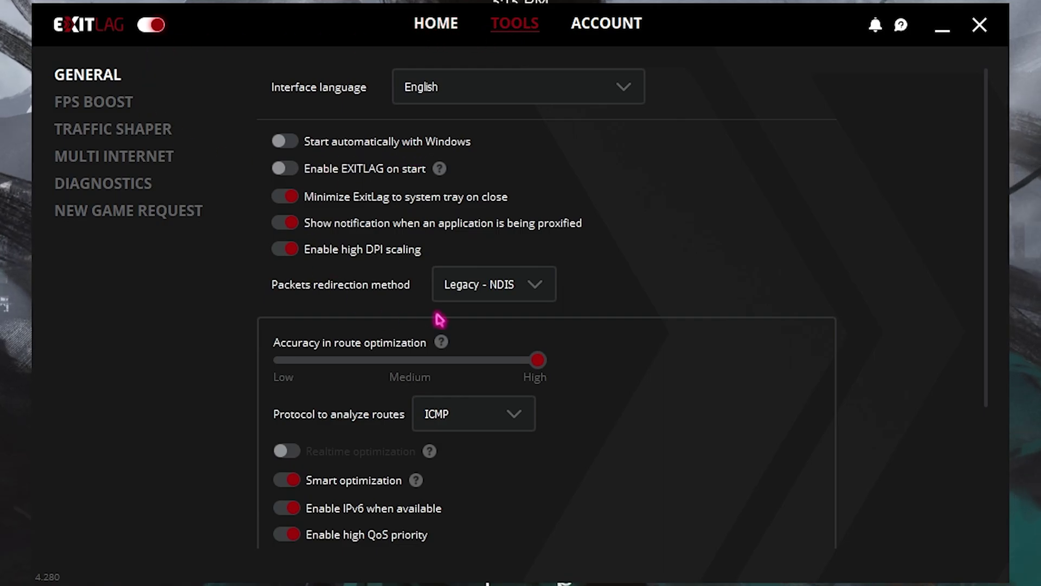
click(103, 110)
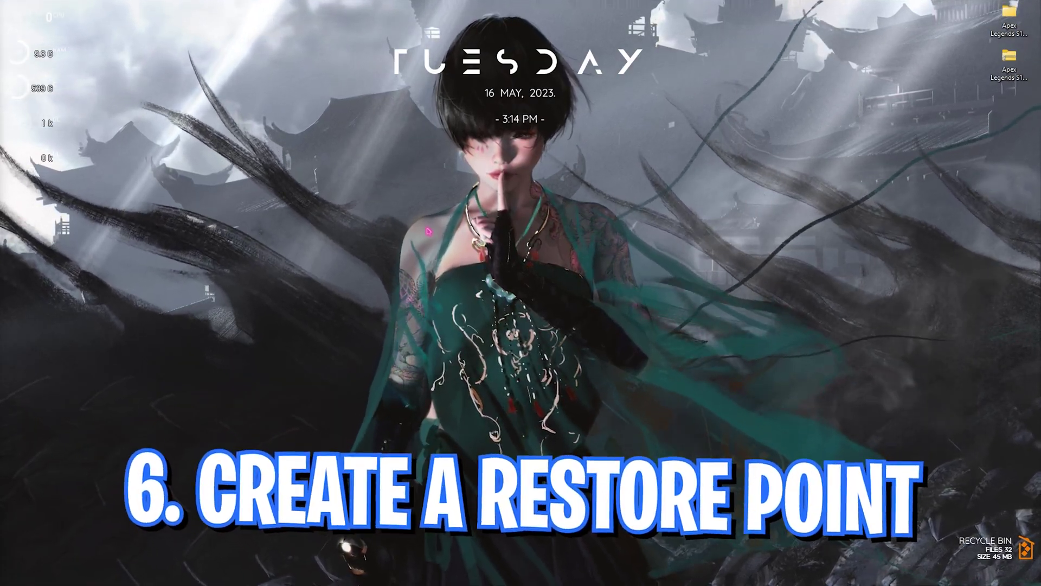
Step: Open the restore point settings and confirm system protection as turned on for Local Disk (C:)
key(super)
text(cre)
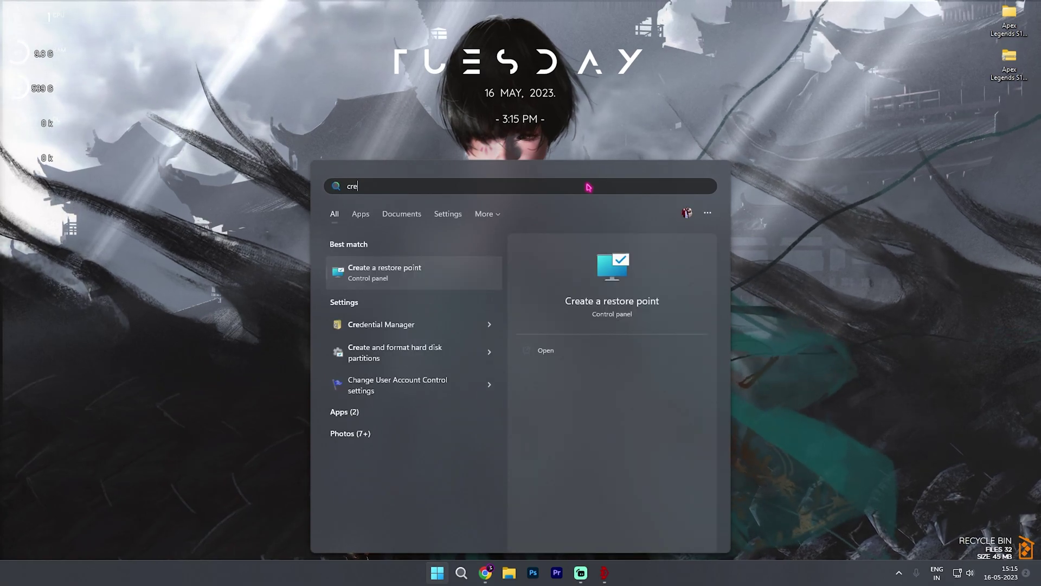
key(Return)
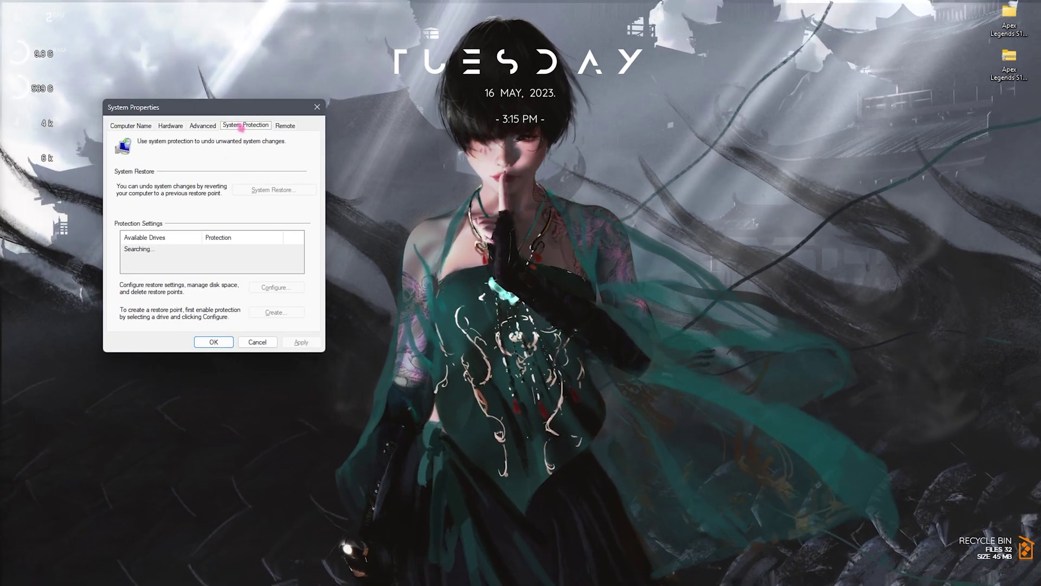
scroll(163, 261, down, 1)
click(141, 257)
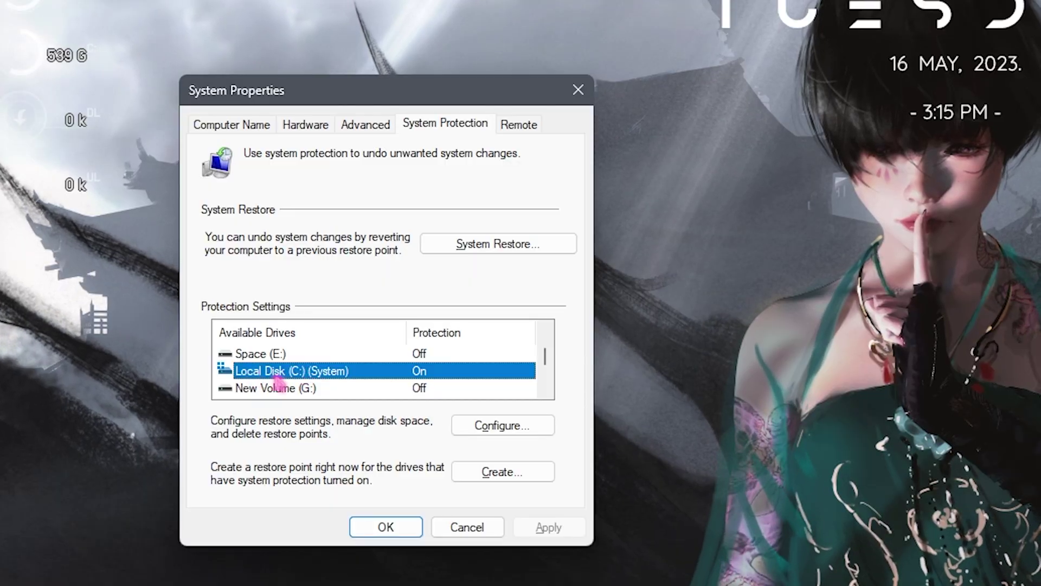
click(507, 425)
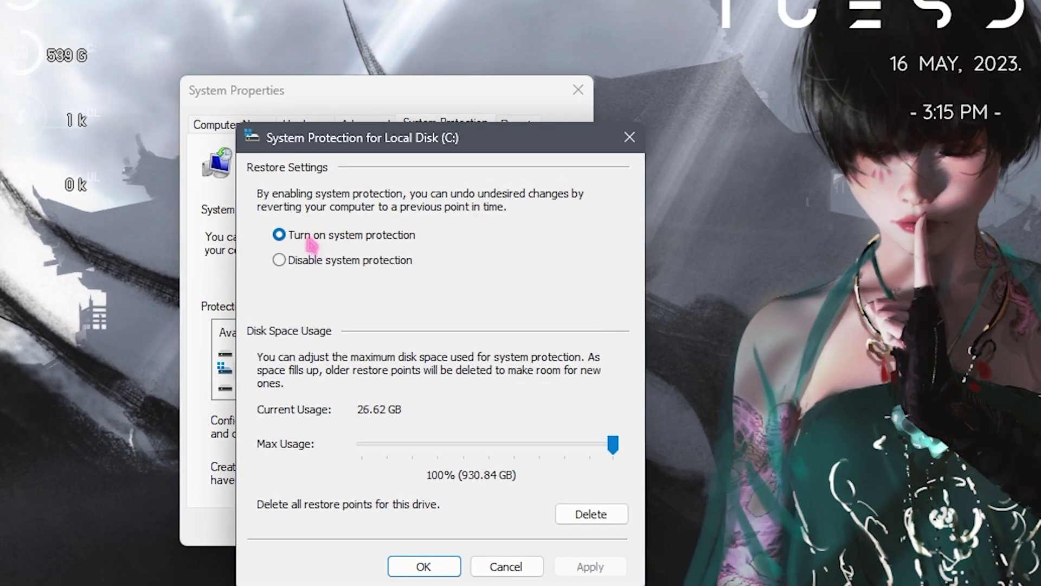
click(434, 566)
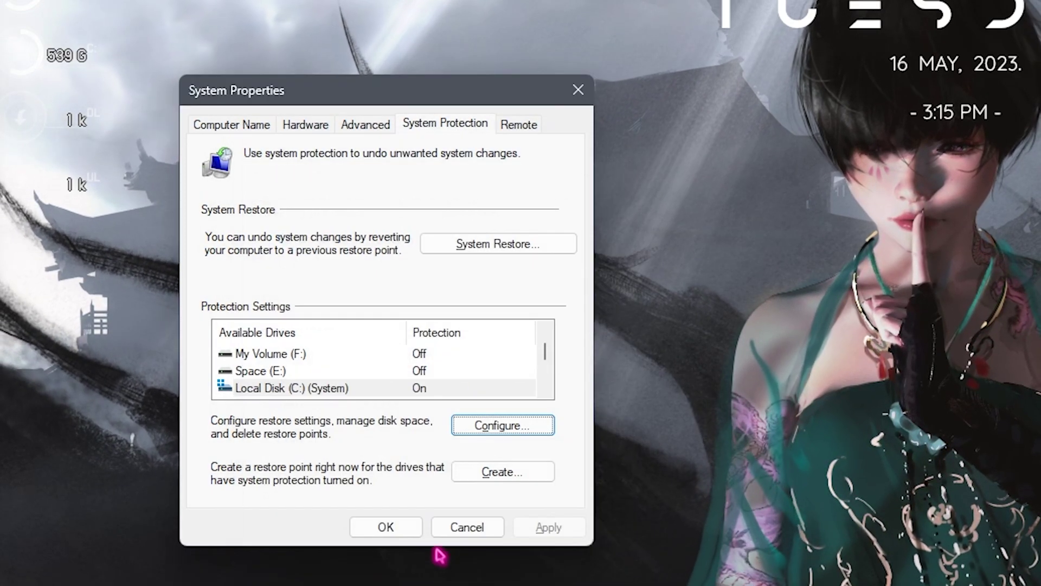
Step: Create a restore point described as Apex Legends and close System Properties
click(507, 479)
text(Apex )
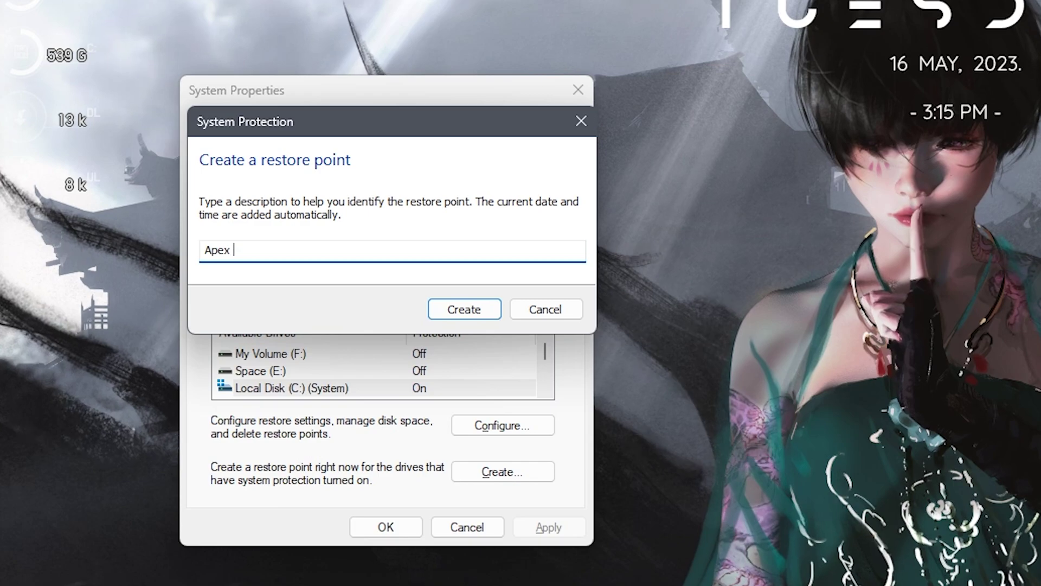
text(Legends)
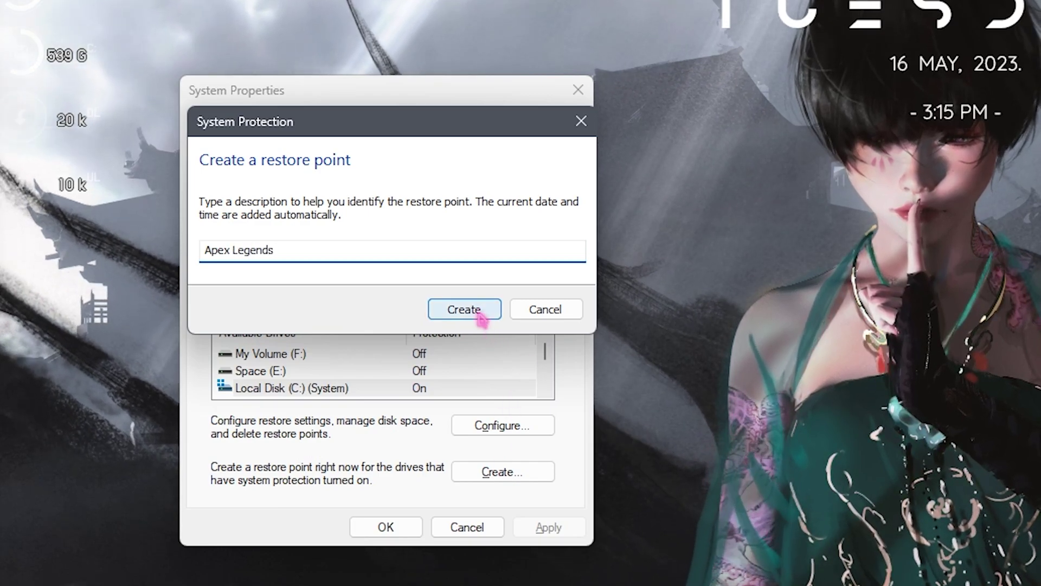
click(481, 311)
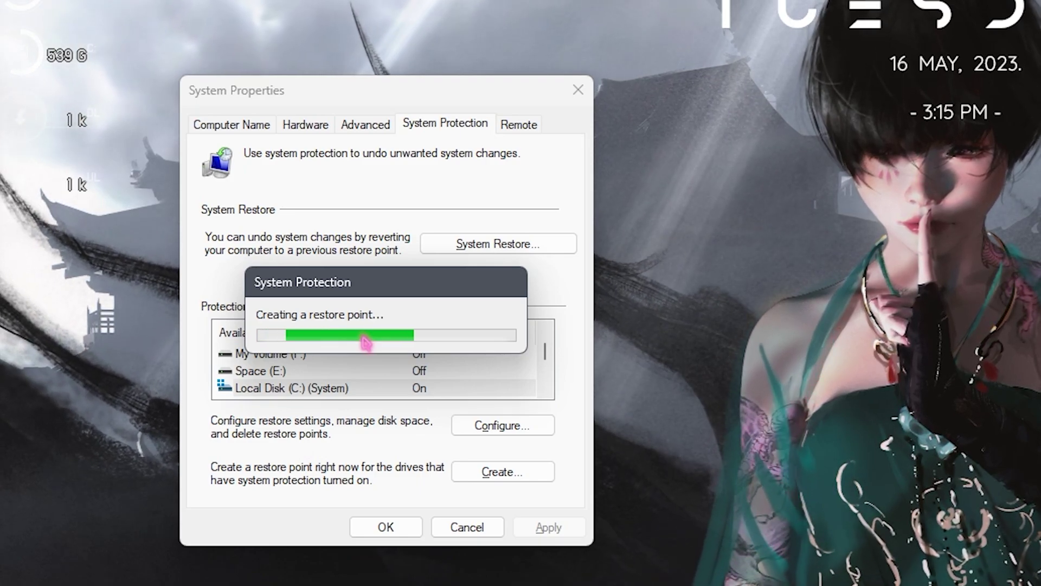
click(510, 327)
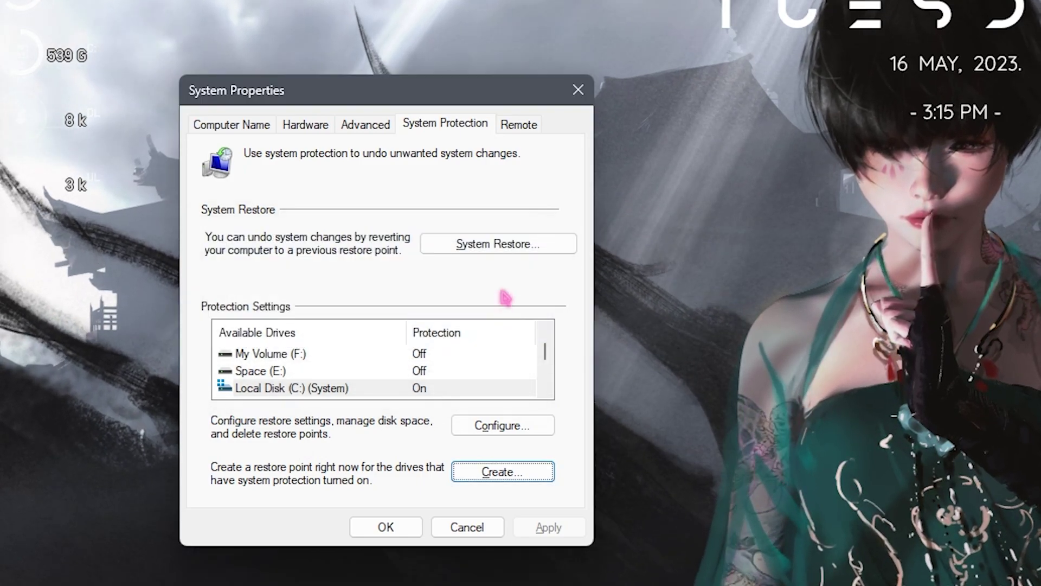
click(578, 90)
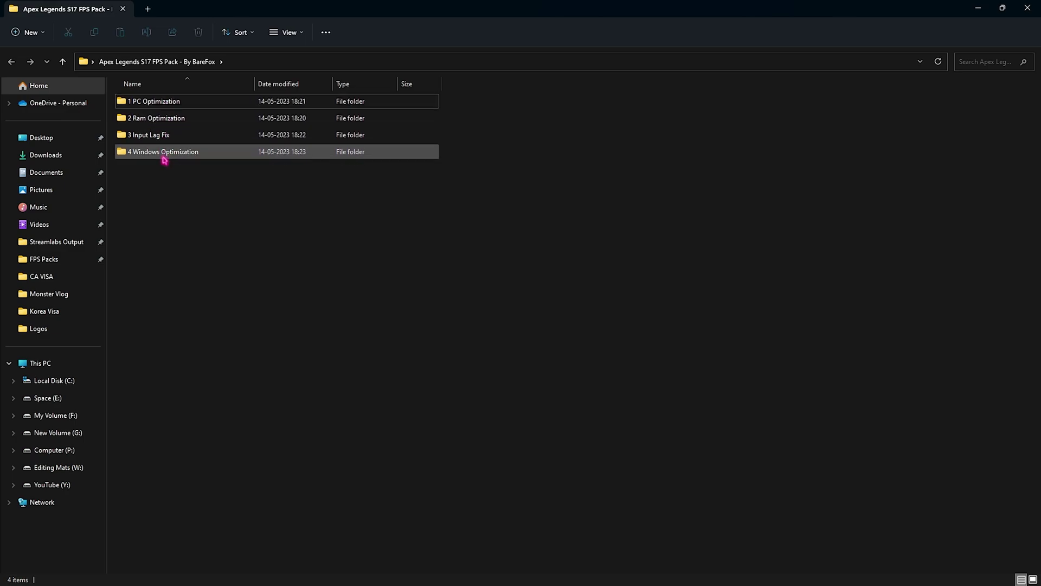
Step: Look through the registry files in the 1 PC Optimization folder and open its CPU Priority subfolder
double_click(154, 97)
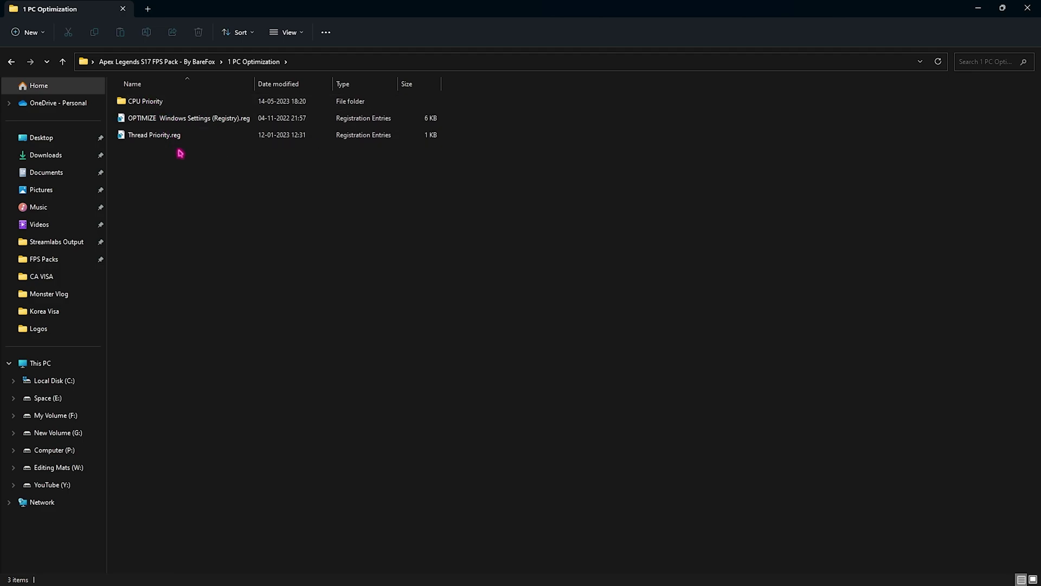
click(191, 124)
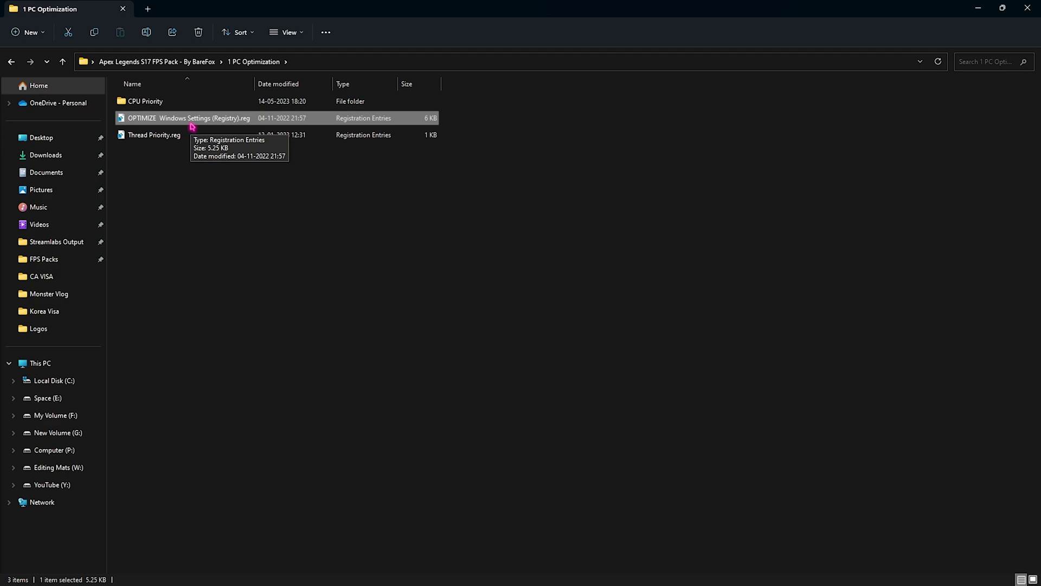
click(182, 138)
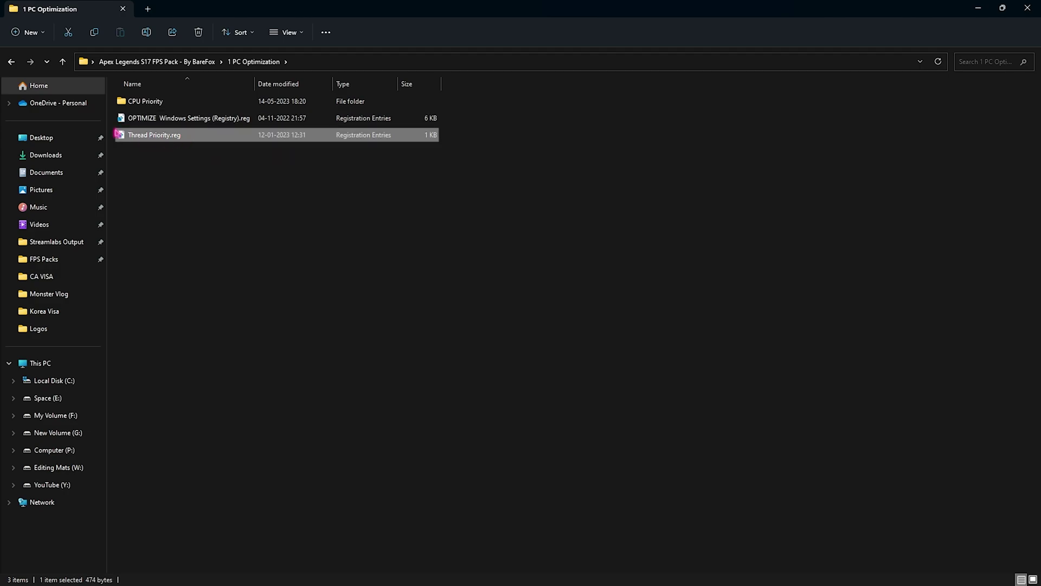
double_click(171, 105)
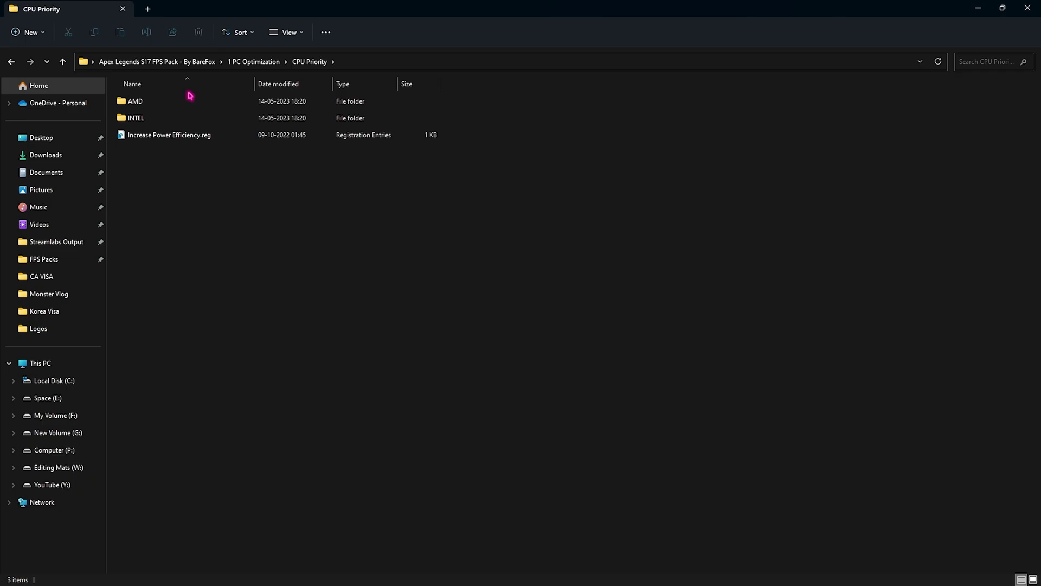
Step: Check the processor and installed physical memory in System Information, and close it
key(super)
text(steam)
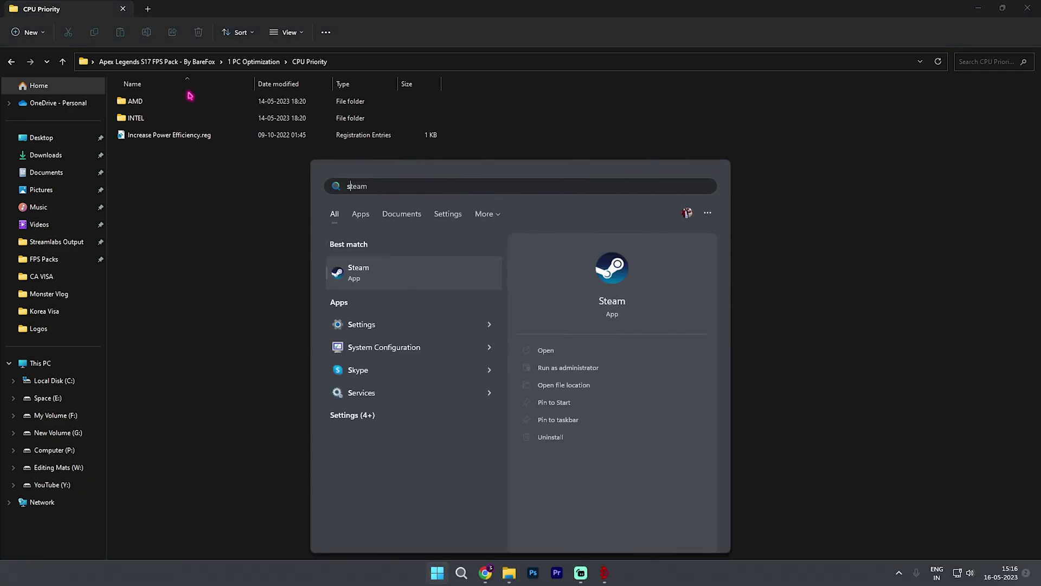
key(BackSpace)
text(ys)
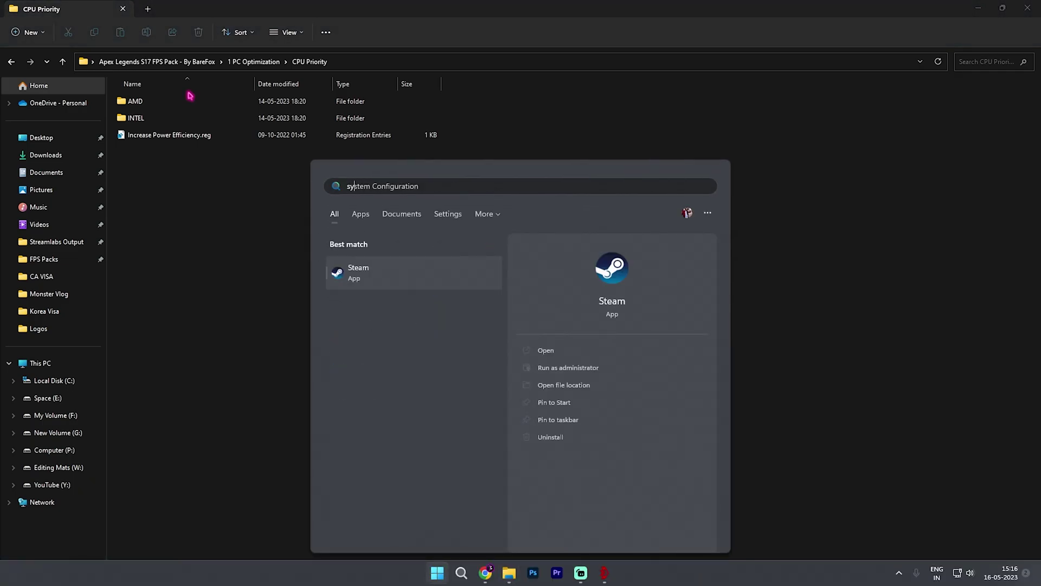
key(Down)
key(Return)
click(408, 395)
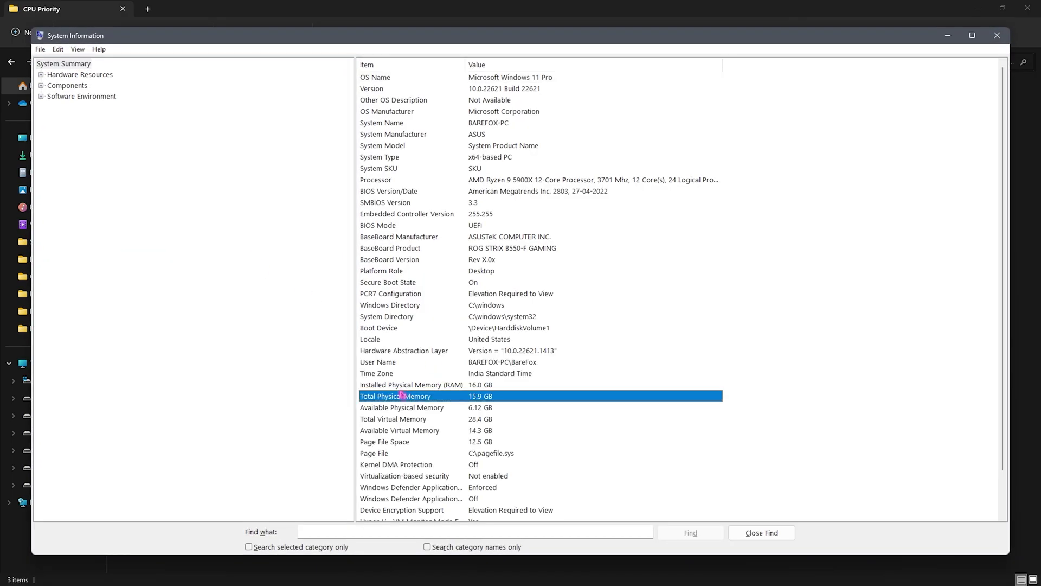
click(410, 386)
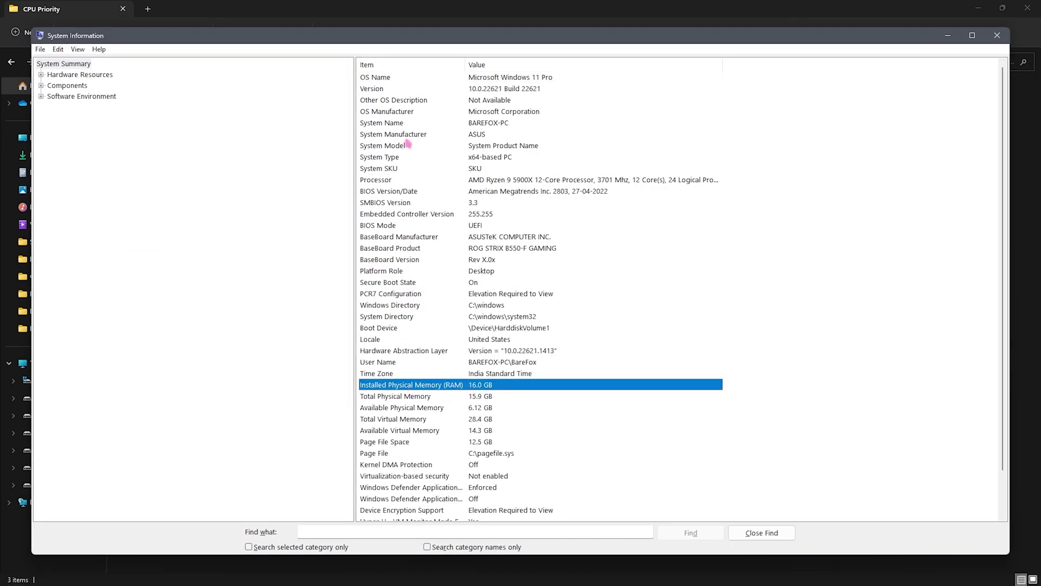
click(389, 181)
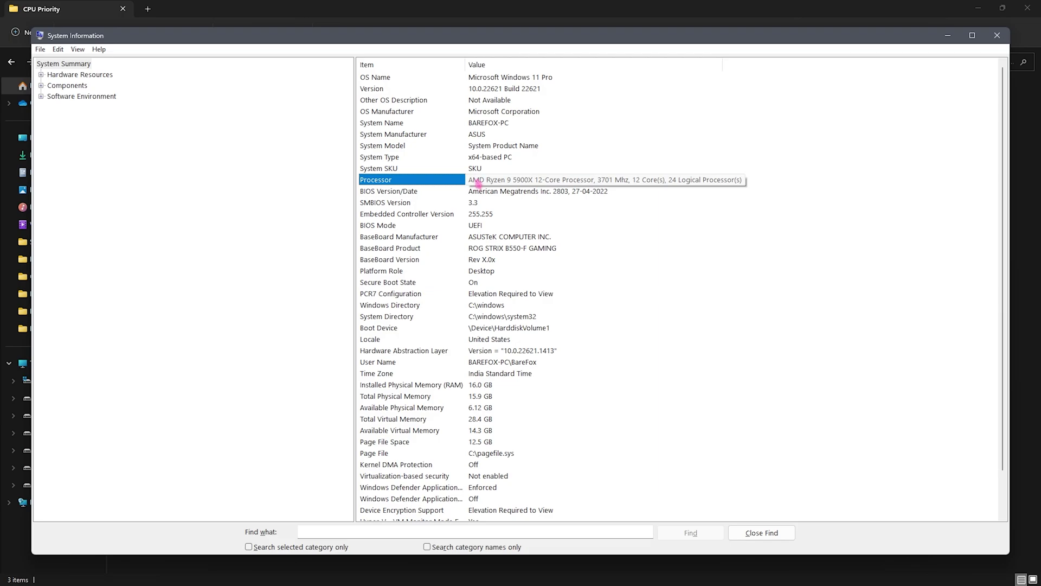
click(442, 386)
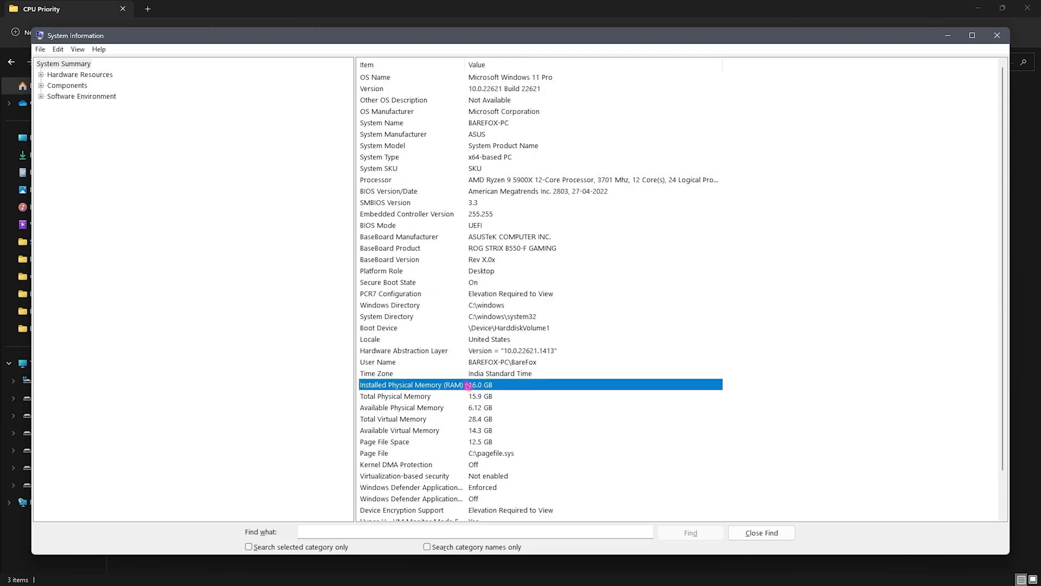
click(997, 36)
Step: View the contents of the AMD folder and return to the CPU Priority folder
click(149, 102)
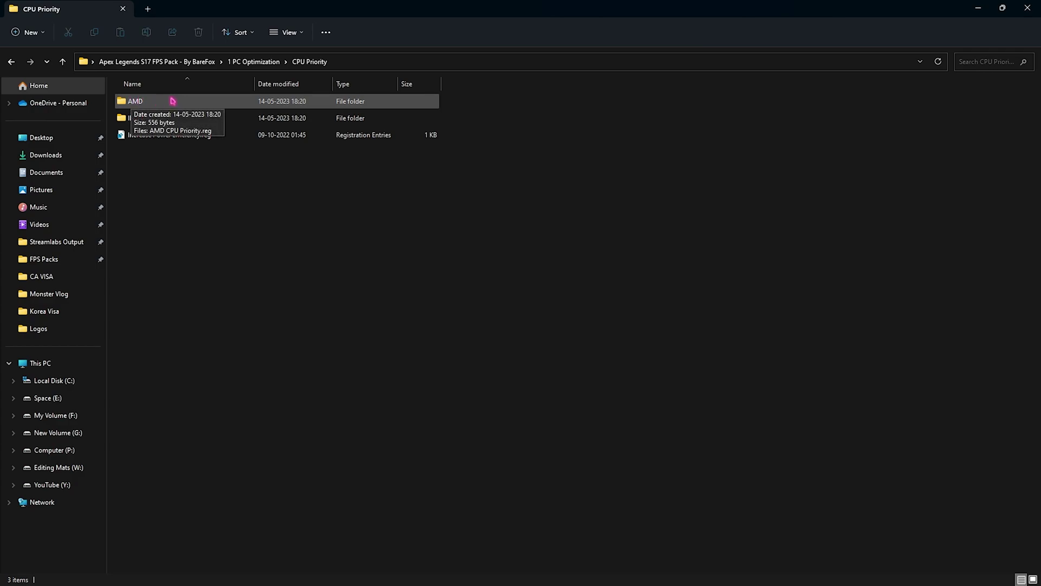
double_click(169, 102)
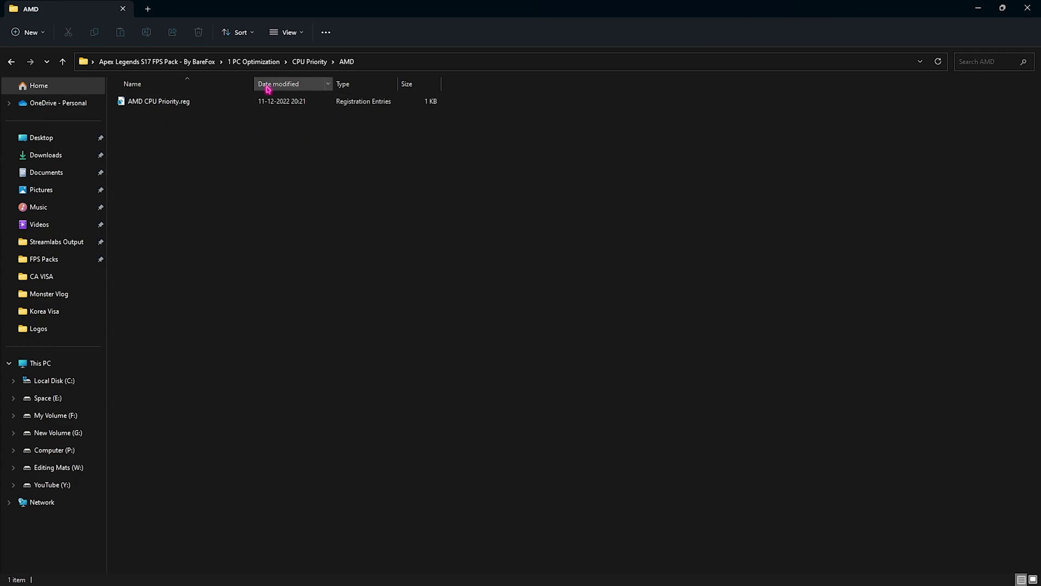
click(302, 64)
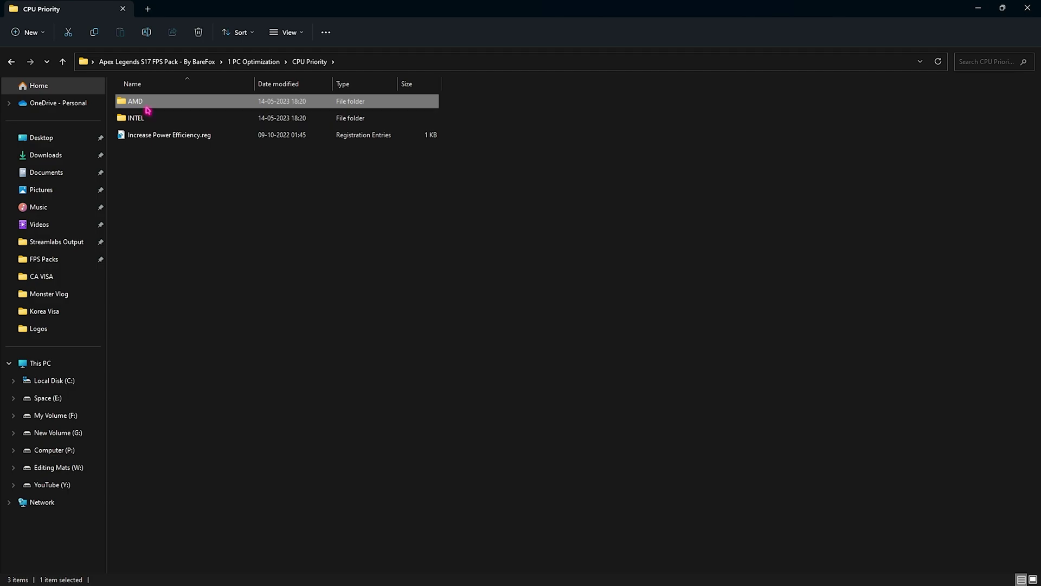
Step: Open the 2 Ram Optimization folder and examine the 16GB Ram.reg and Reset to Default.reg files
key(alt+Left)
key(alt+Left)
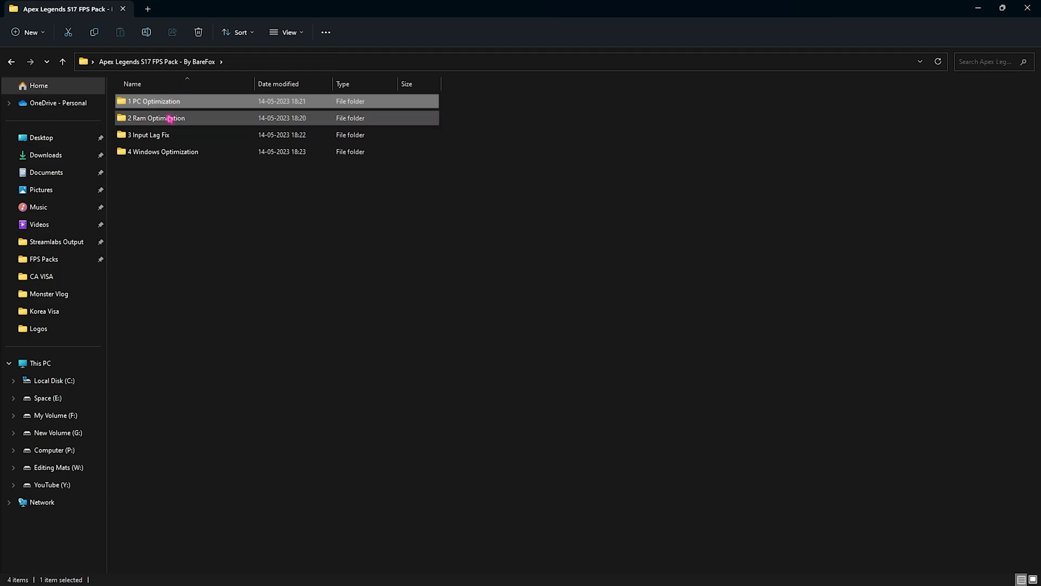
double_click(145, 119)
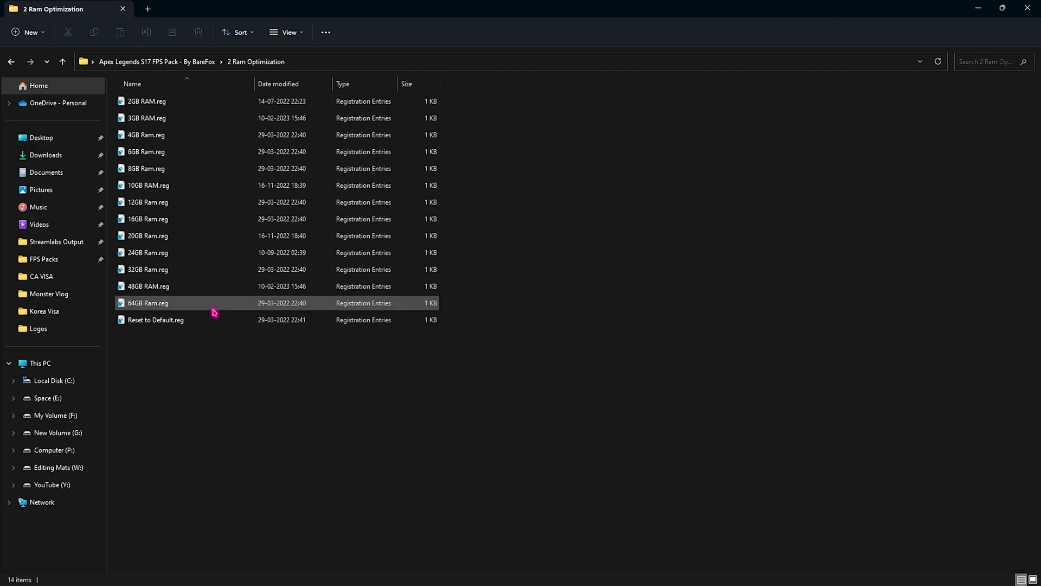
click(176, 221)
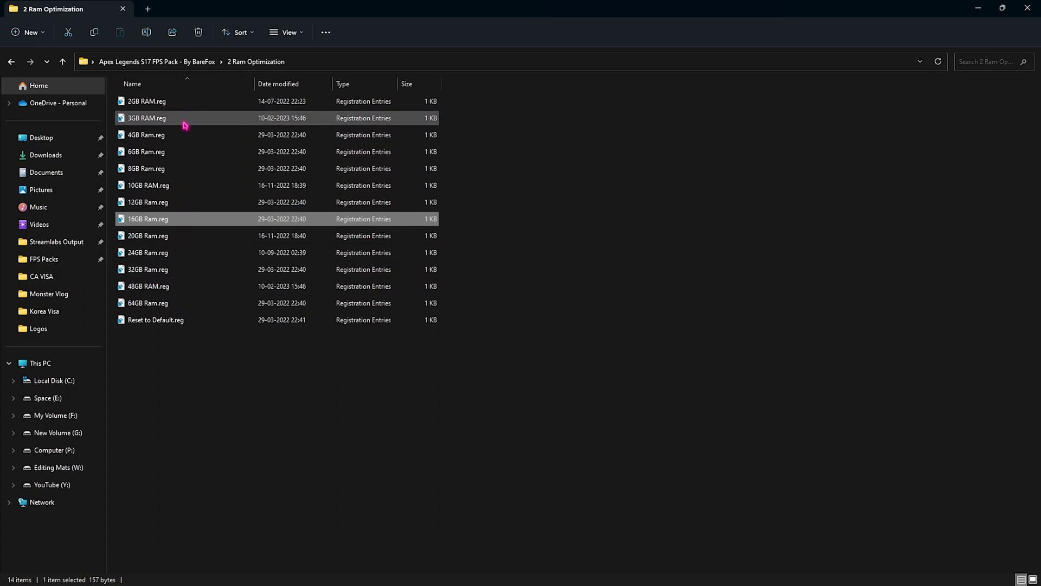
click(148, 322)
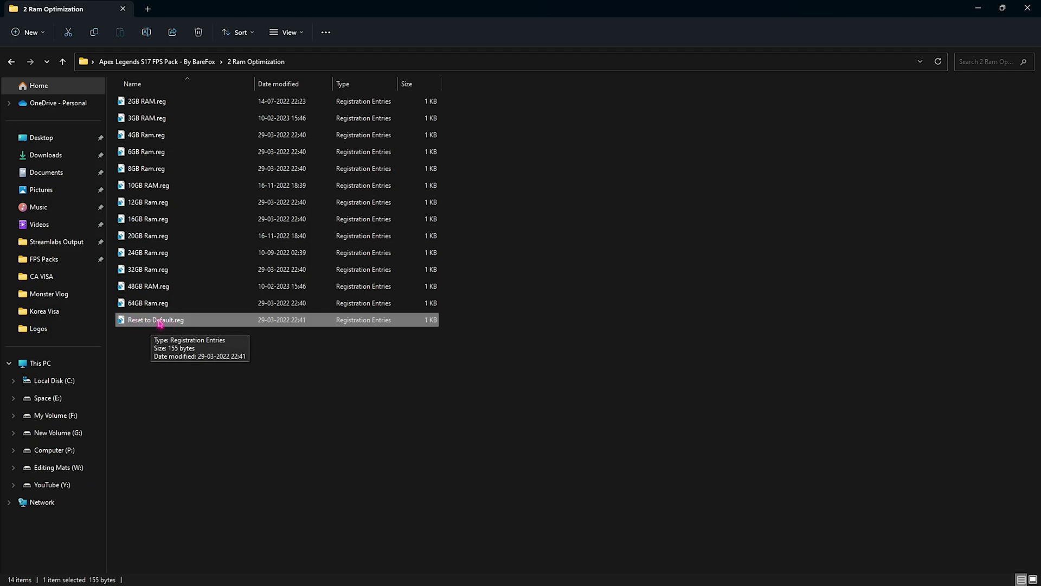
Step: Open the 3 Input Lag Fix folder and examine its pointer precision, transparency and Win32PrioritySeperation registry files
click(159, 62)
click(150, 140)
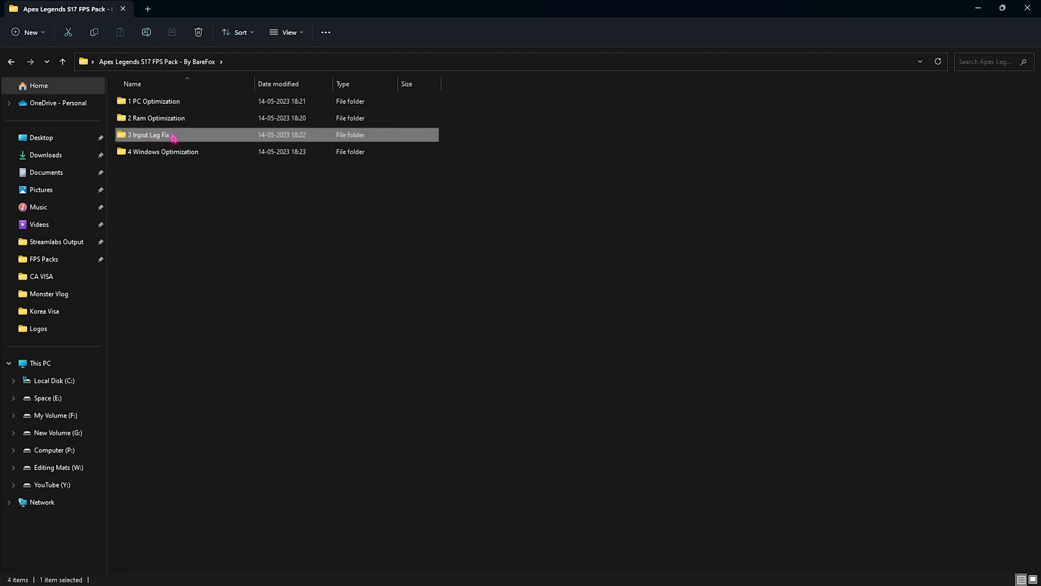
double_click(173, 137)
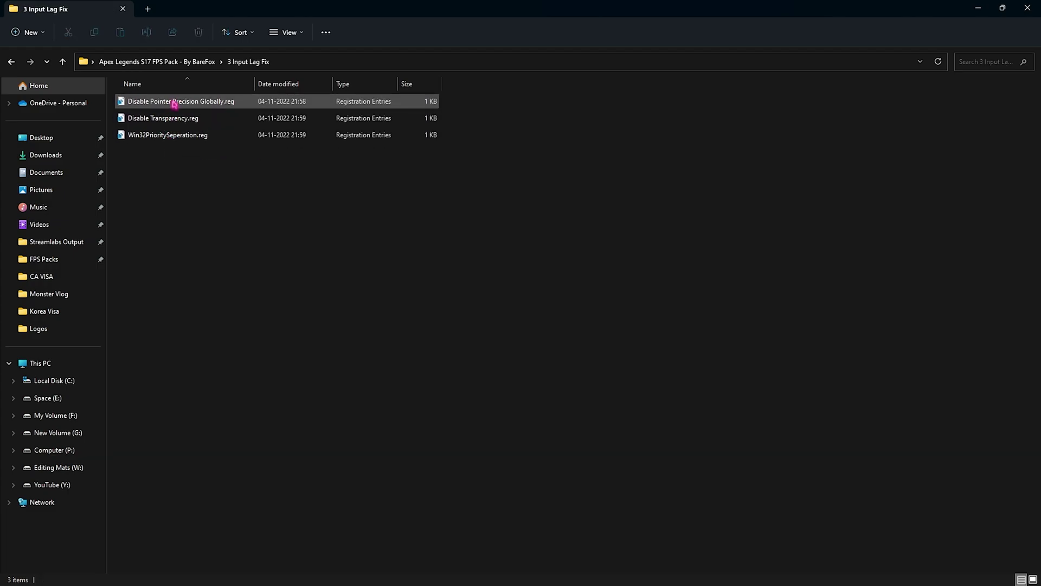
click(182, 104)
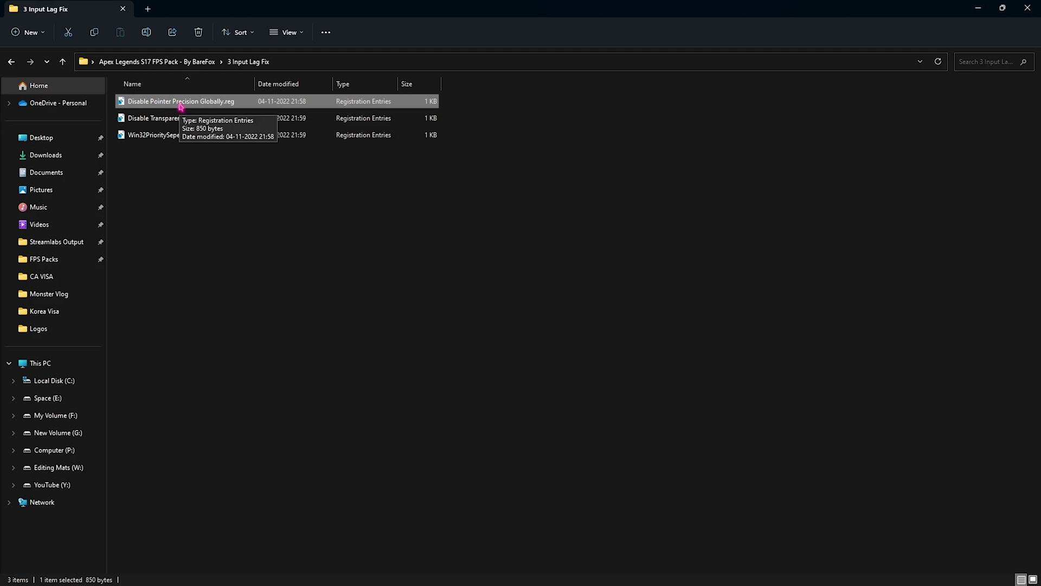
click(157, 121)
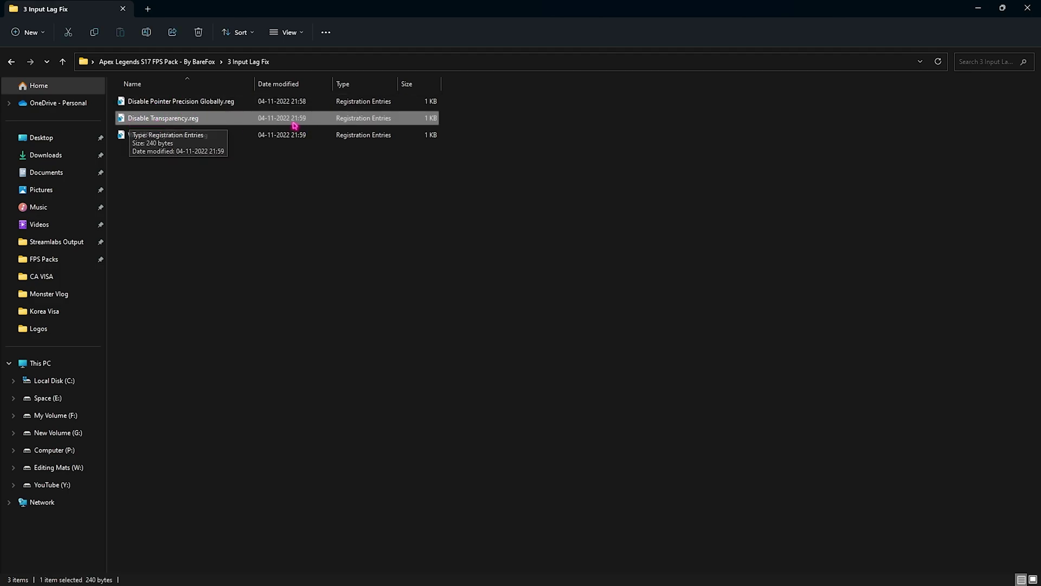
click(195, 138)
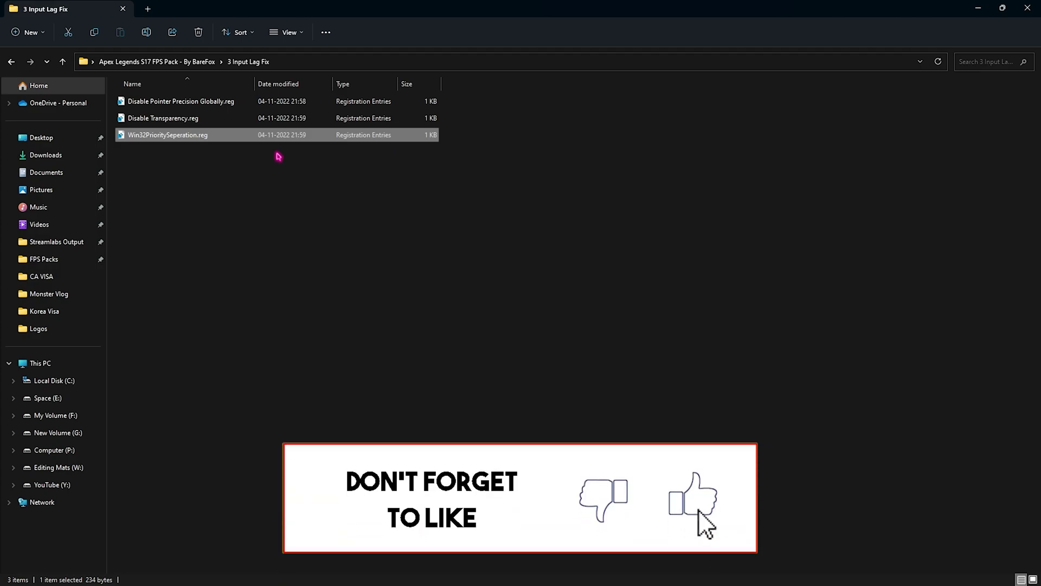
Step: Run Cache Cleaner.bat from the 4 Windows Optimization folder as administrator and minimize its command window
key(BackSpace)
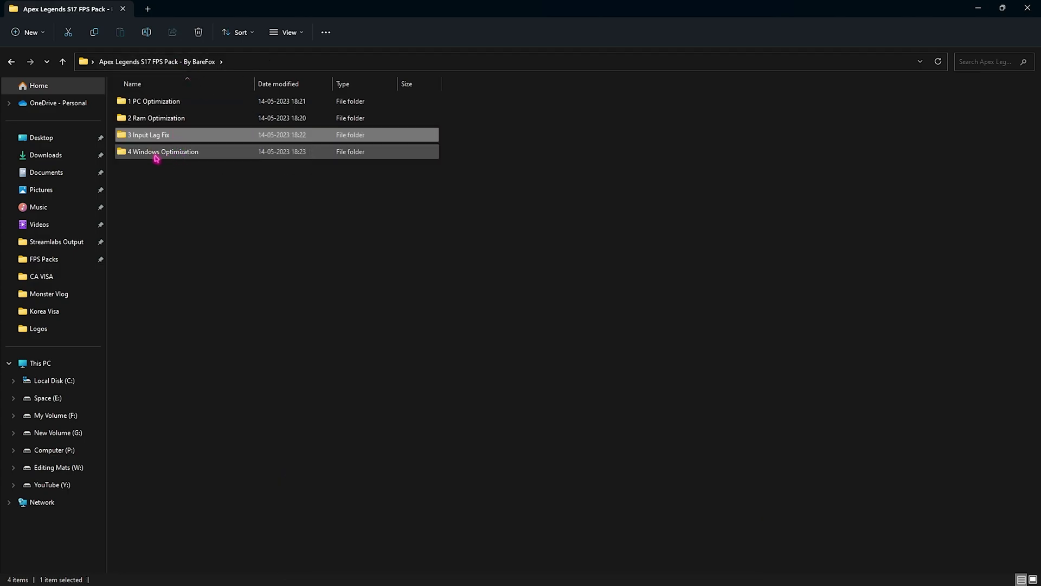
double_click(157, 154)
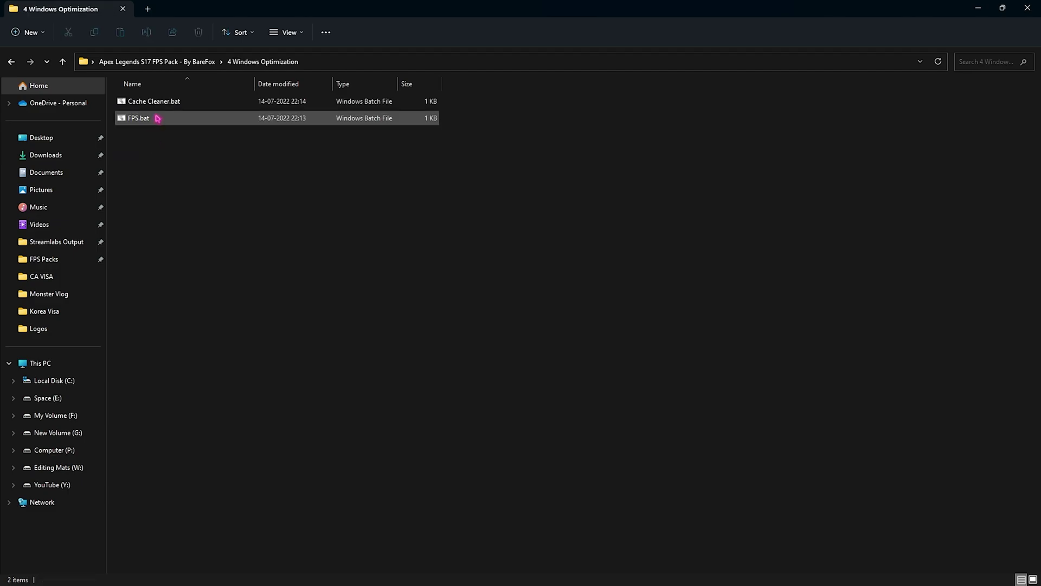
click(142, 102)
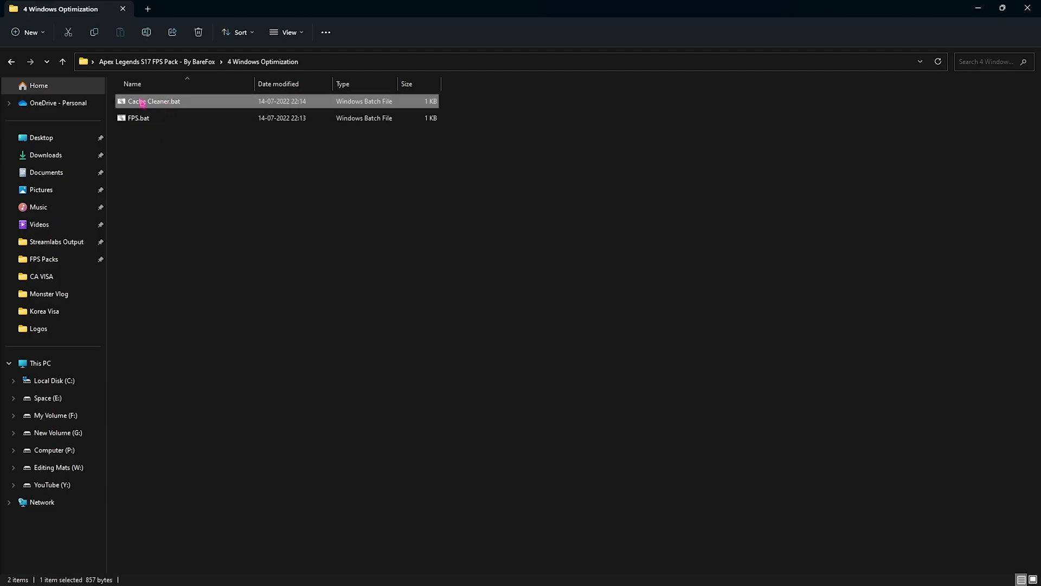
right_click(153, 106)
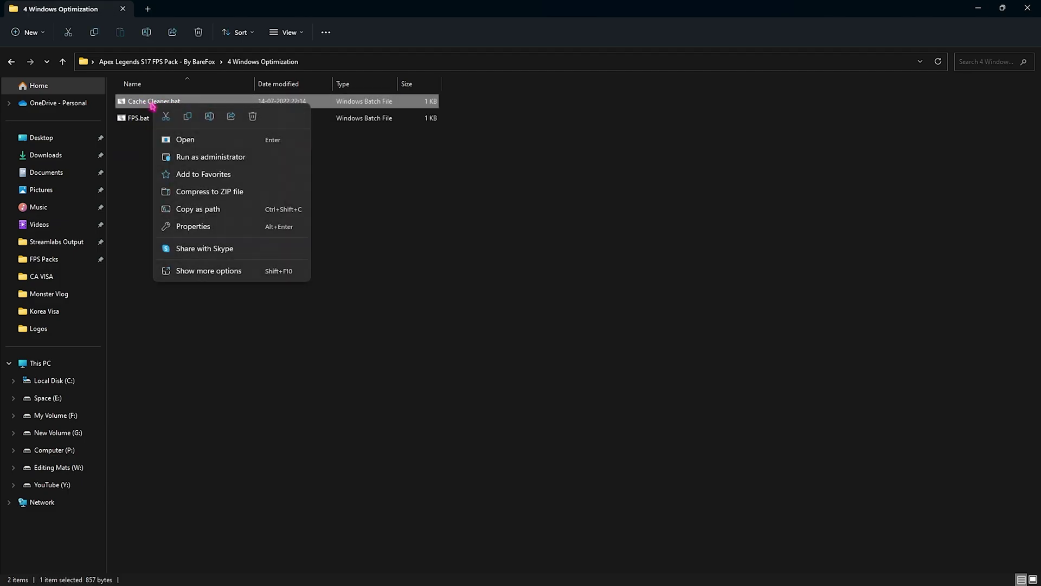
click(198, 155)
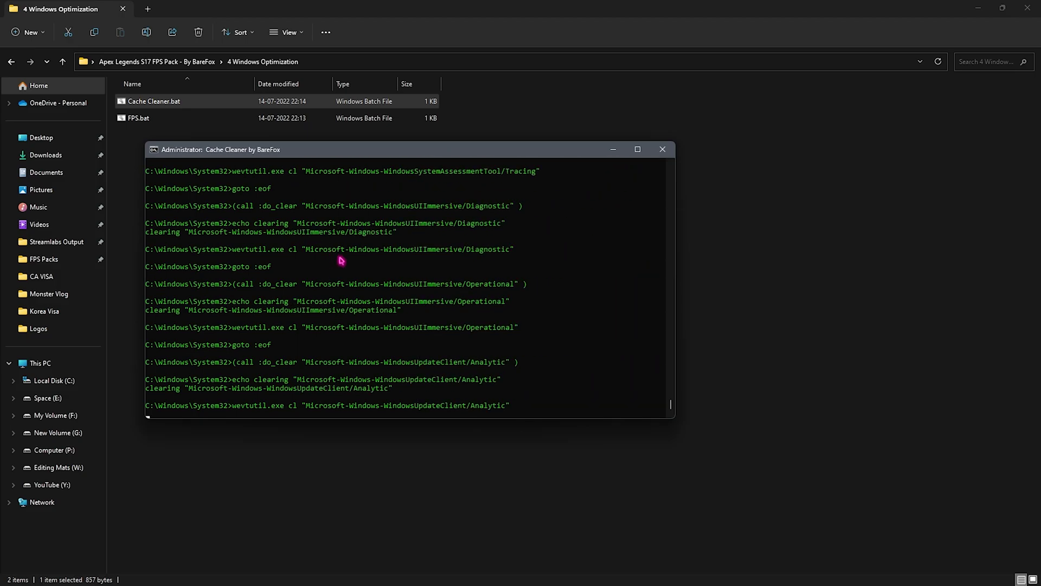
click(614, 151)
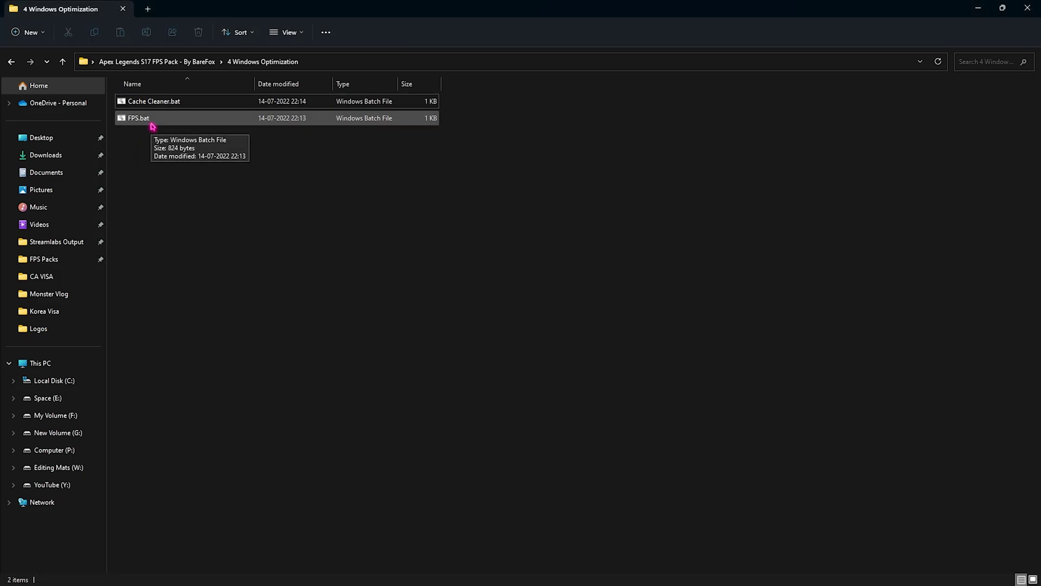
Step: Run FPS.bat from the 4 Windows Optimization folder as administrator
right_click(169, 121)
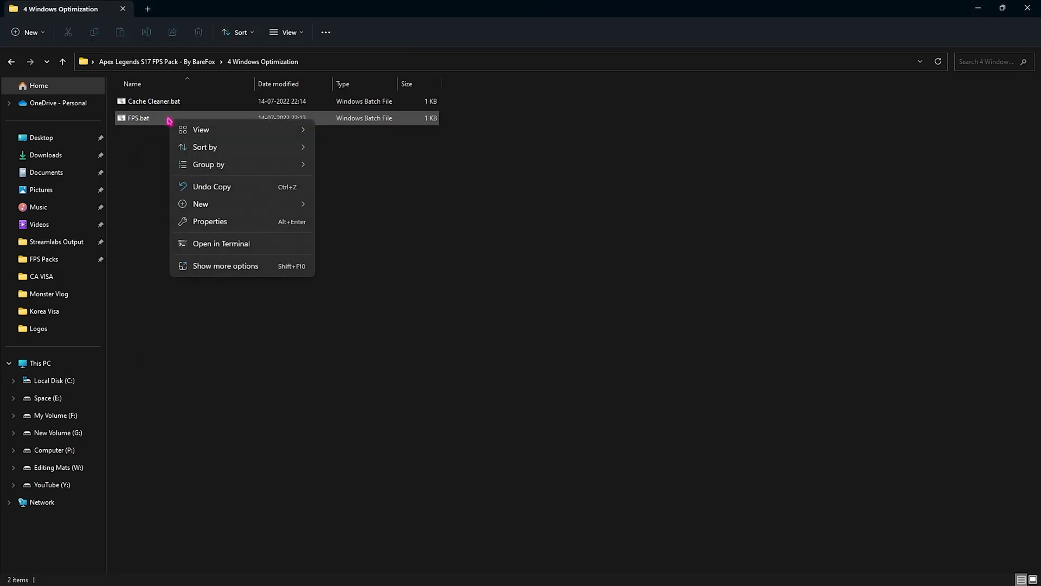
click(356, 346)
click(257, 117)
right_click(257, 117)
click(304, 184)
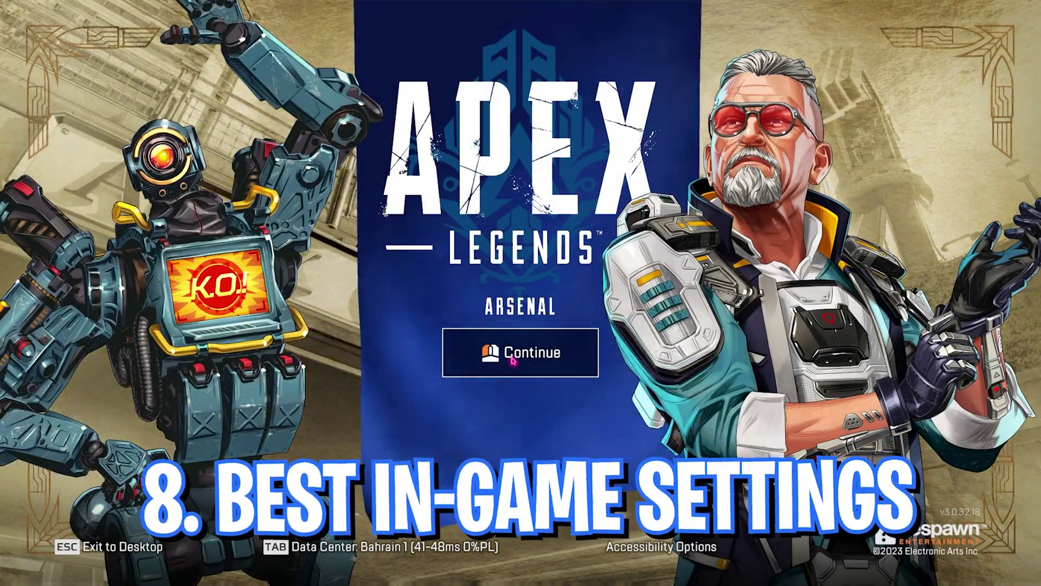
Step: In Apex Legends, continue past the title screen, dismiss the news and open the Video settings
click(495, 353)
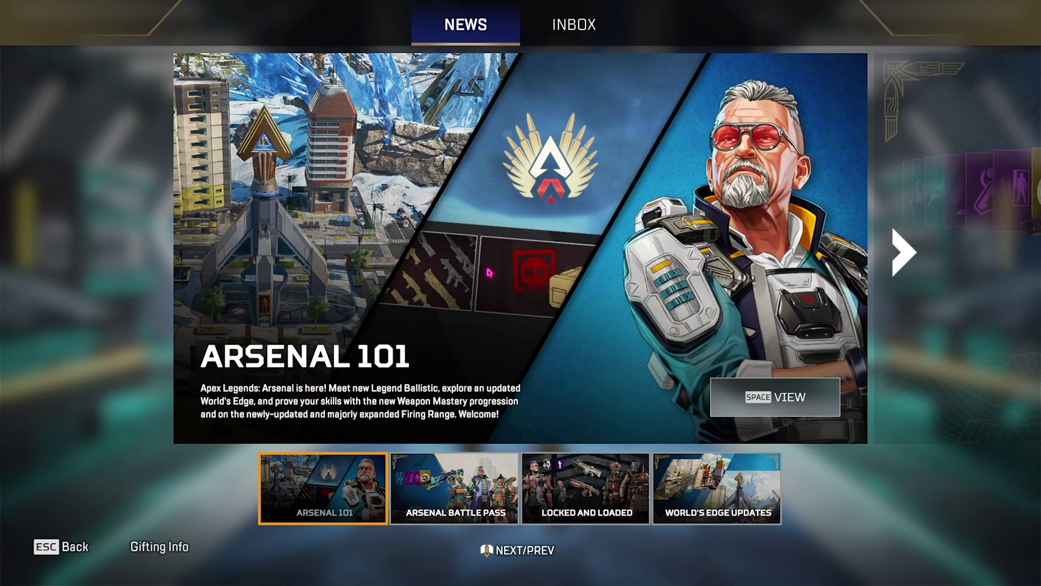
key(Escape)
key(Escape)
click(504, 293)
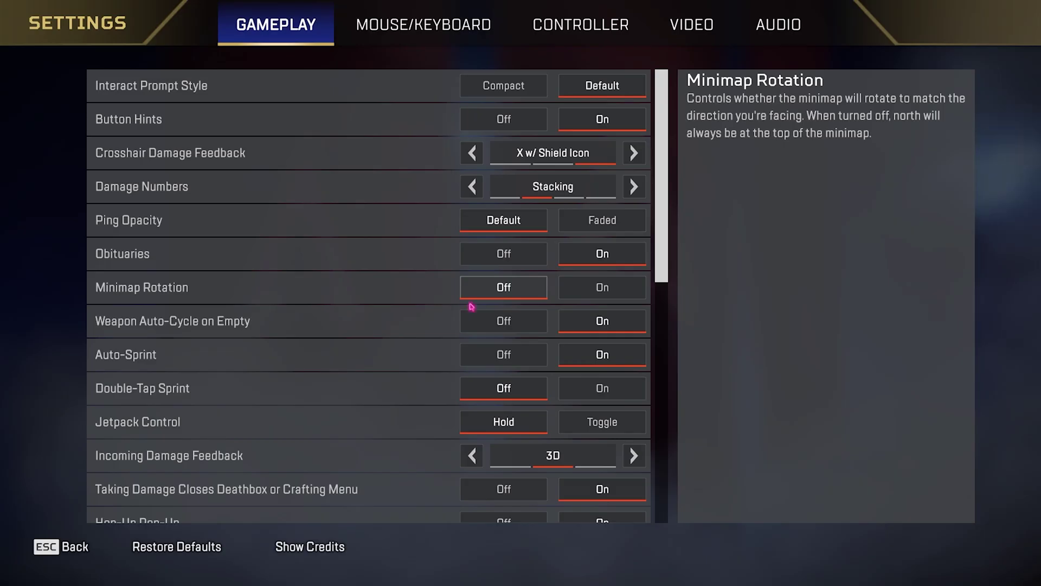
click(710, 34)
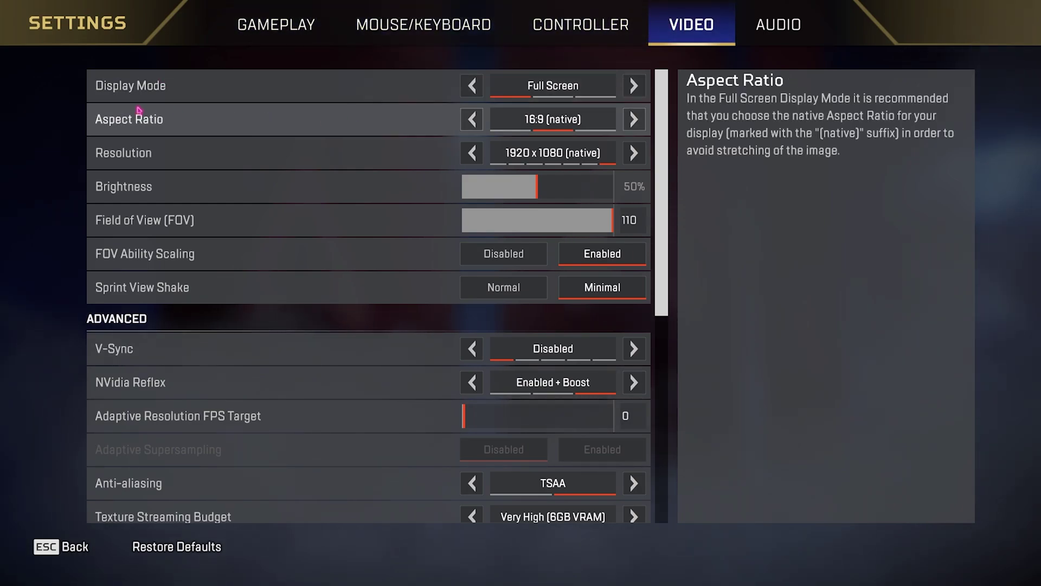
Step: Step through the Display Mode options in the Video settings and back to Windowed
click(644, 89)
click(635, 86)
click(462, 85)
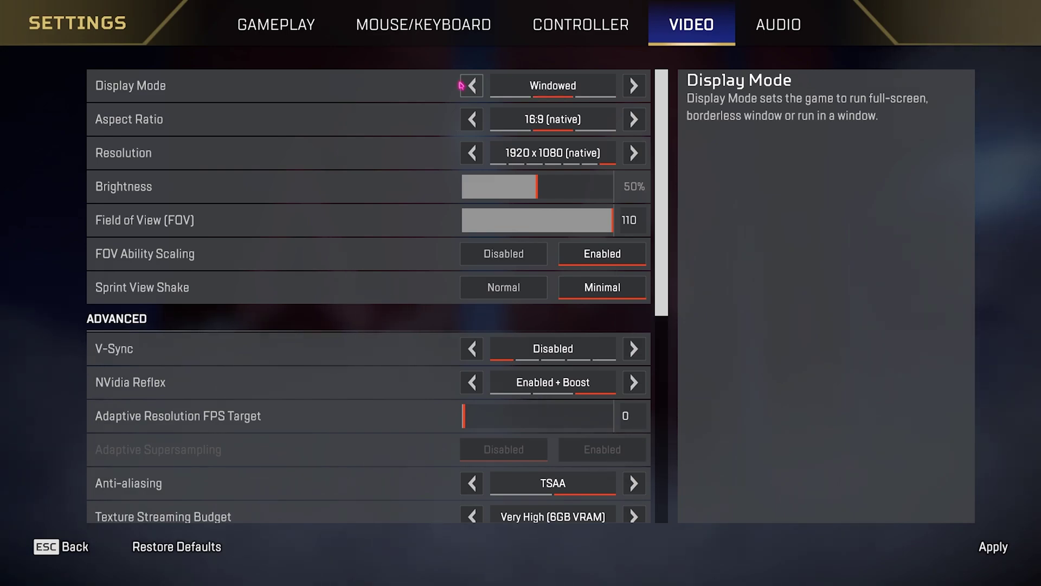